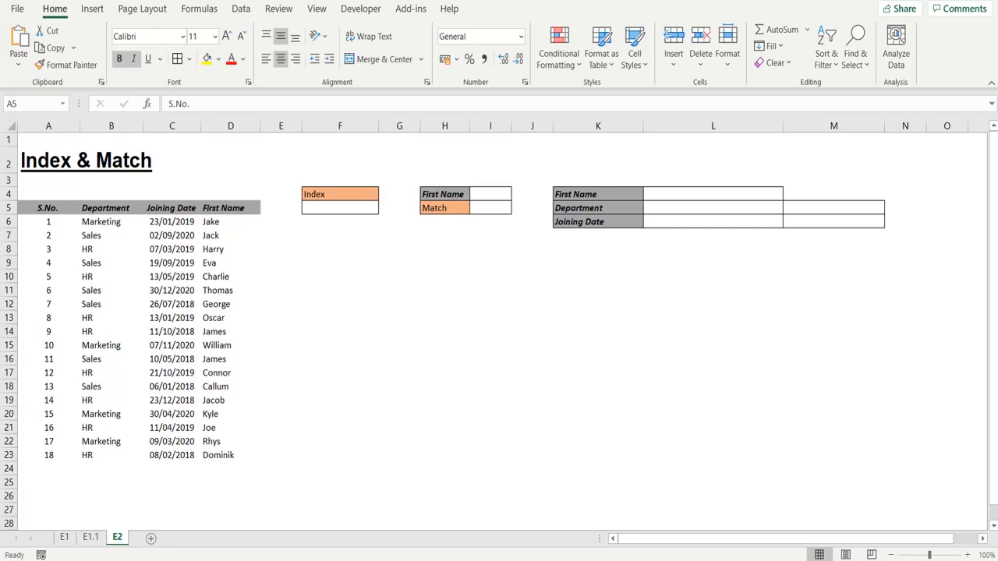
Step: Enter the formula =INDEX(A5:D23,7,4) in cell F5 below the Index header
{"action": "left_click", "coordinate": [337, 209]}
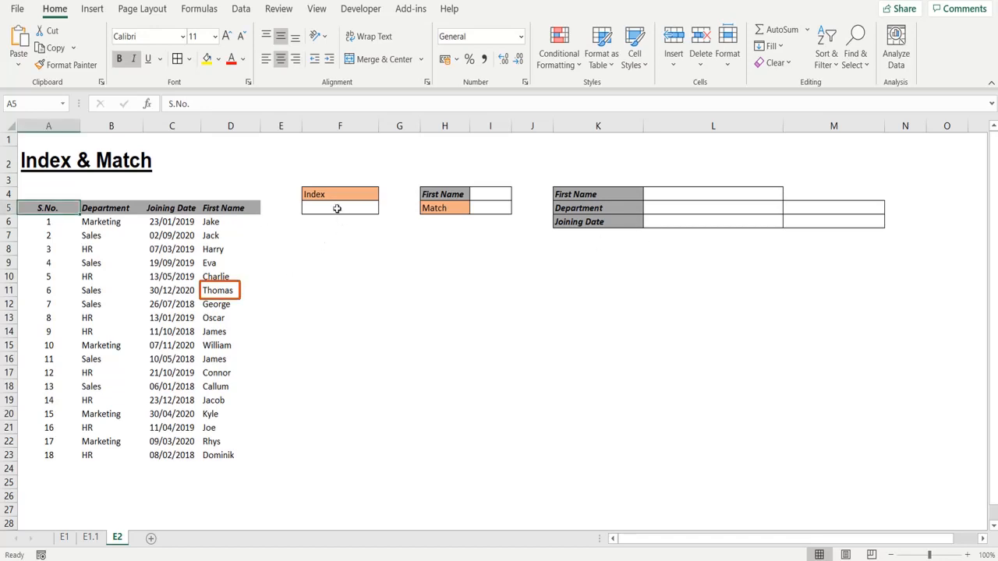
{"action": "left_click", "coordinate": [336, 209]}
{"action": "type", "text": "="}
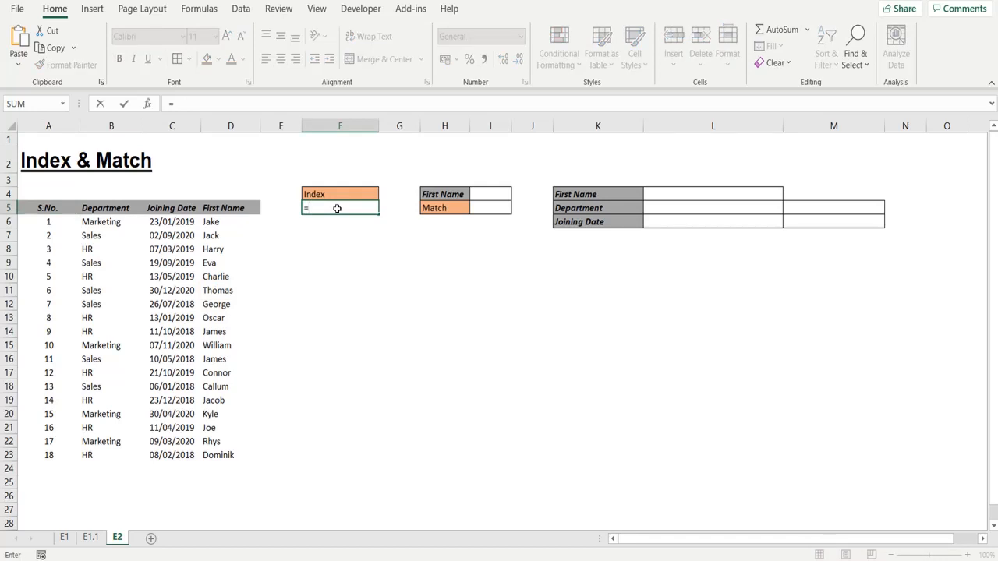
{"action": "type", "text": "index"}
{"action": "key", "text": "Tab"}
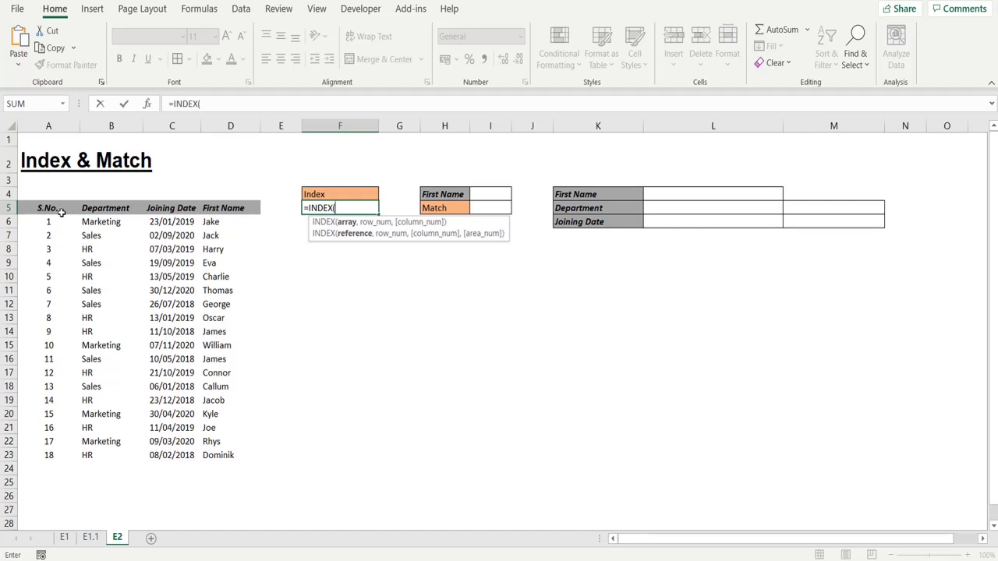
{"action": "left_click_drag", "start_coordinate": [35, 208], "coordinate": [223, 455]}
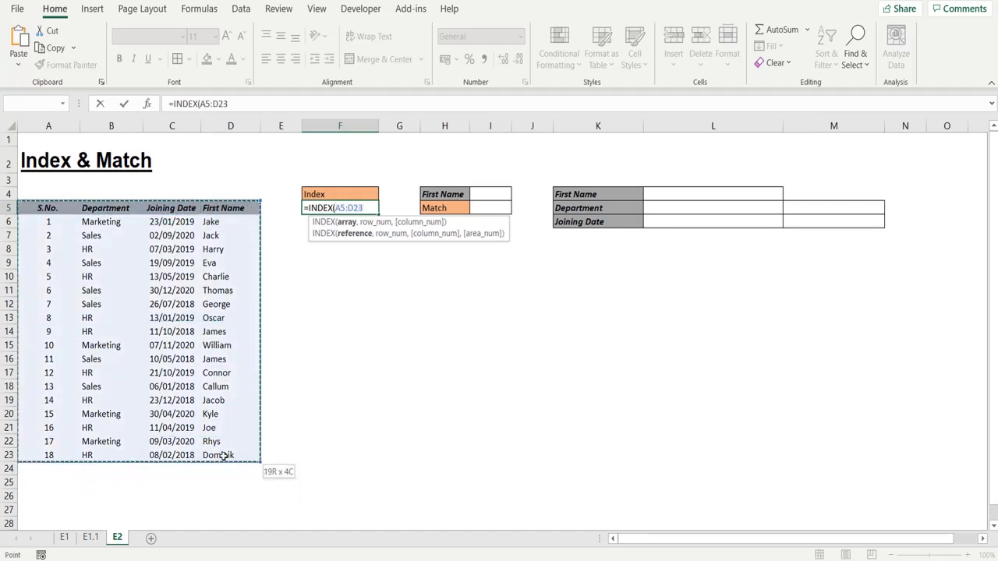
{"action": "type", "text": ","}
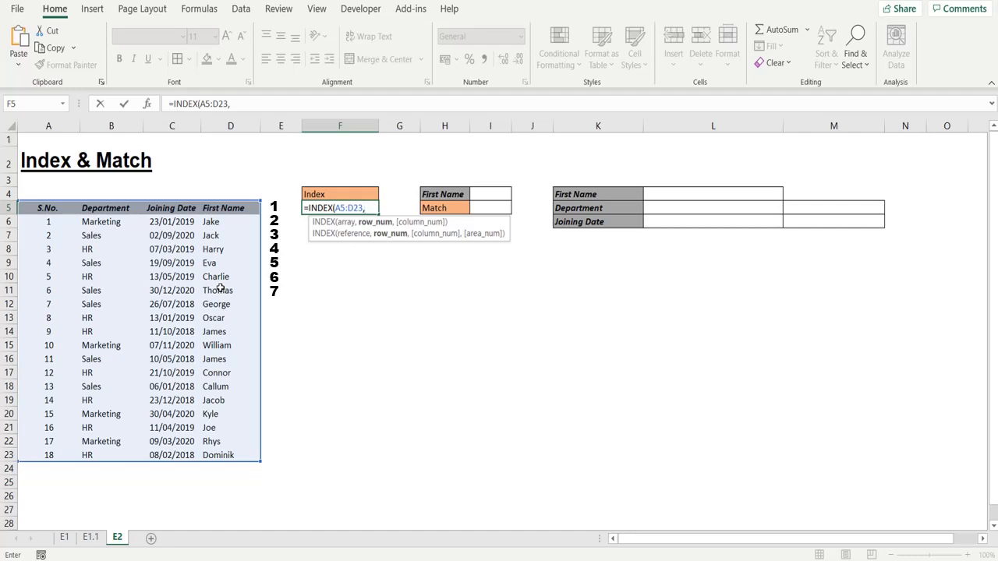
{"action": "type", "text": "7"}
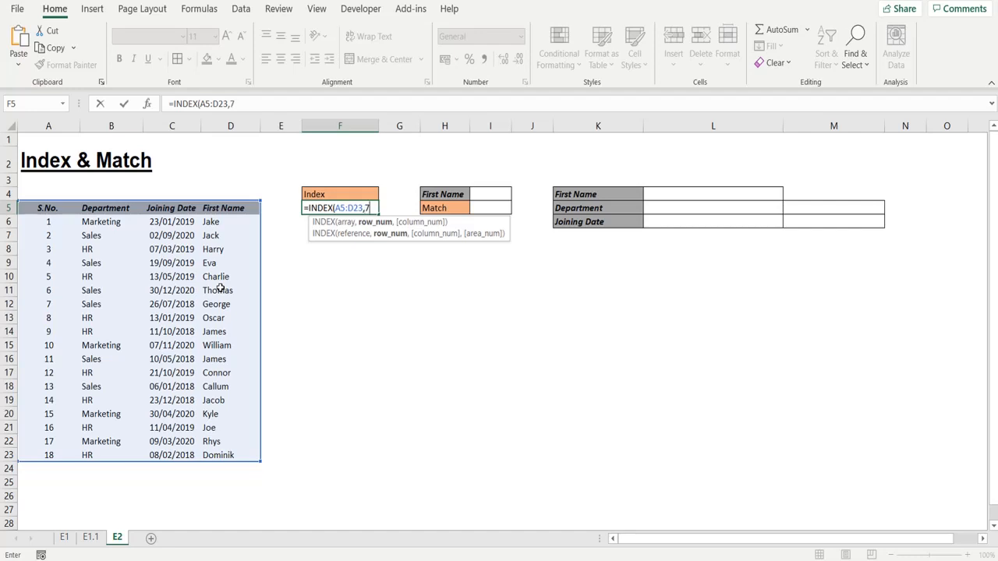
{"action": "type", "text": ","}
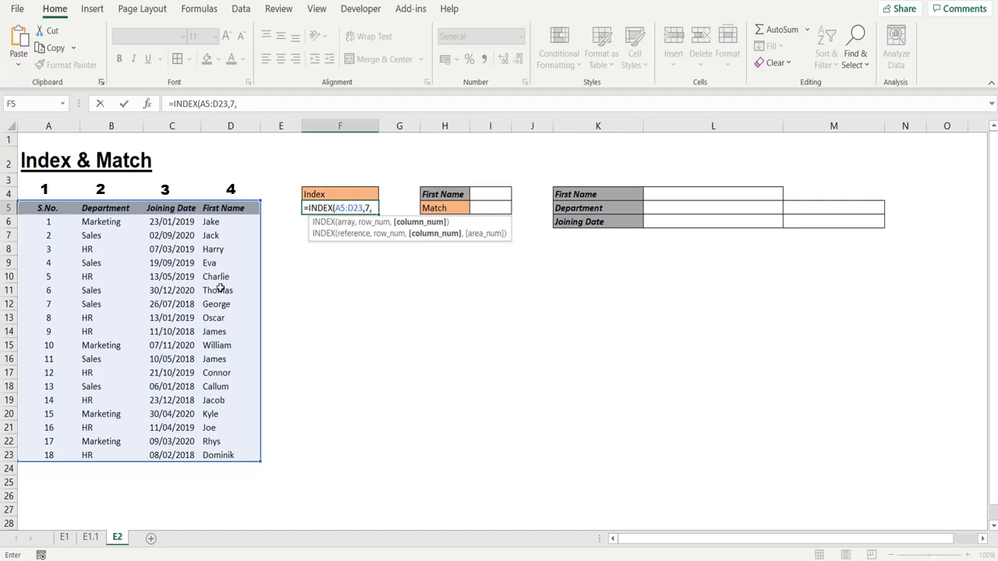
{"action": "type", "text": "4)"}
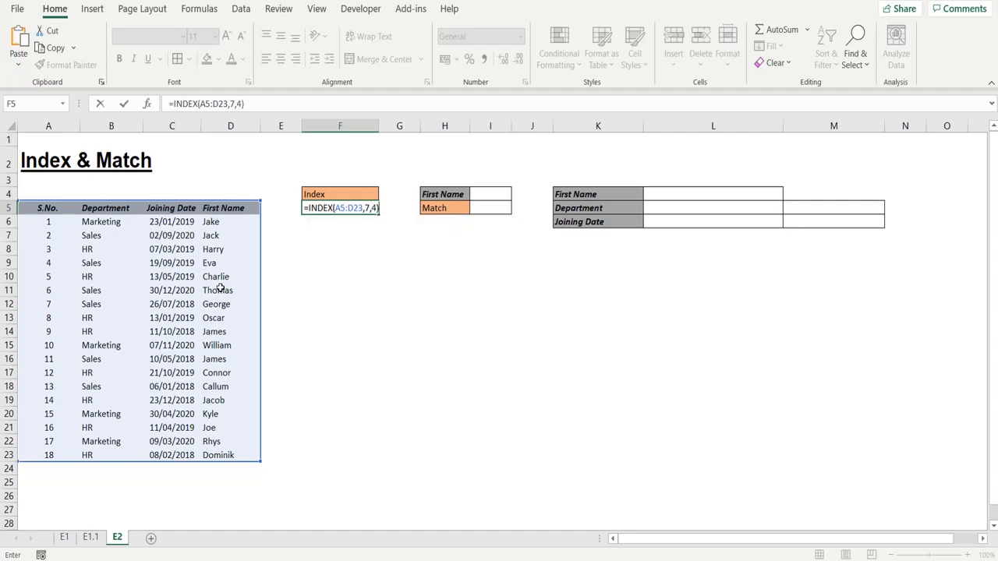
{"action": "key", "text": "Return"}
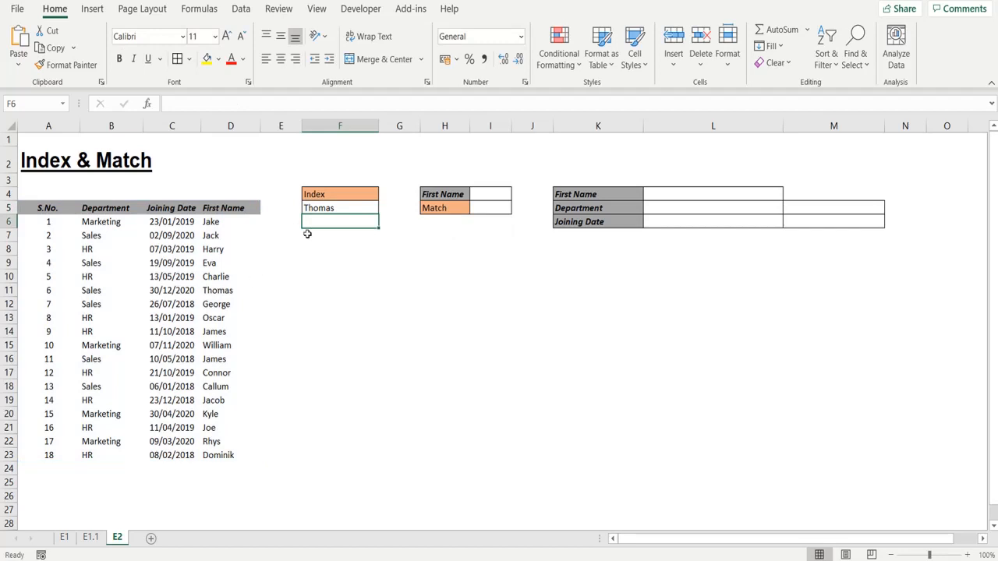
Step: Fill in the First Name lookup cell I4 with the first name listed in D11
{"action": "left_click", "coordinate": [484, 210]}
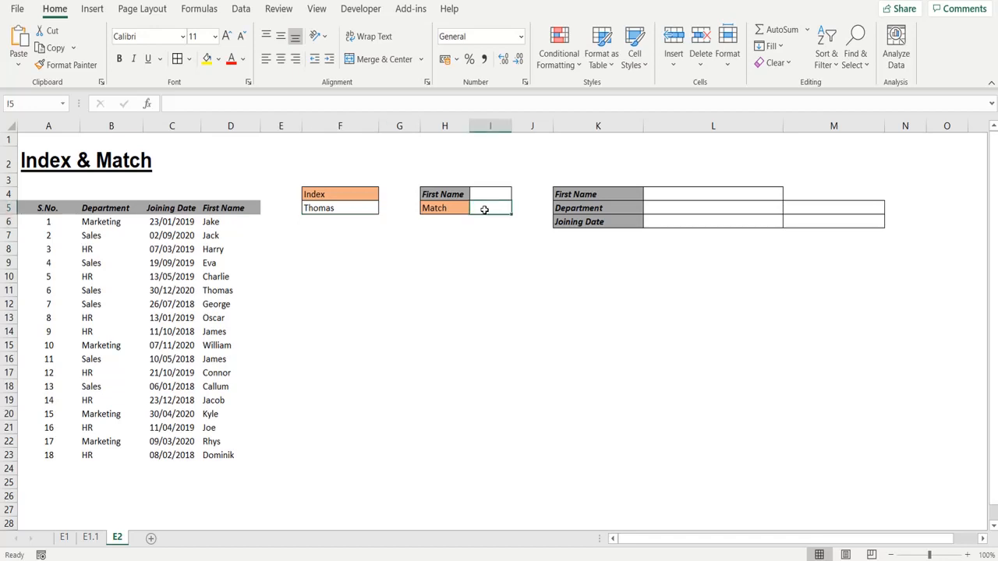
{"action": "left_click", "coordinate": [483, 194]}
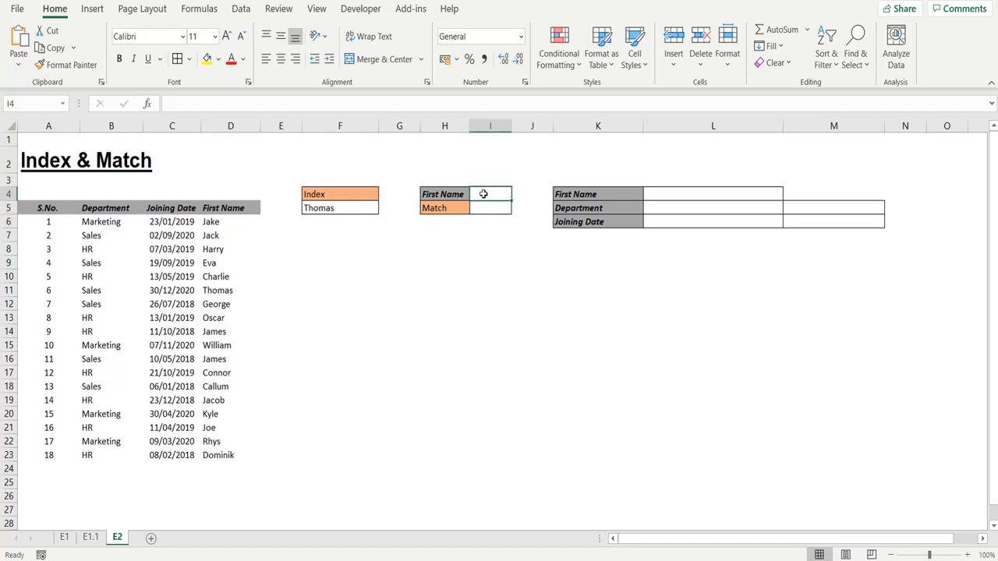
{"action": "type", "text": "Thomas"}
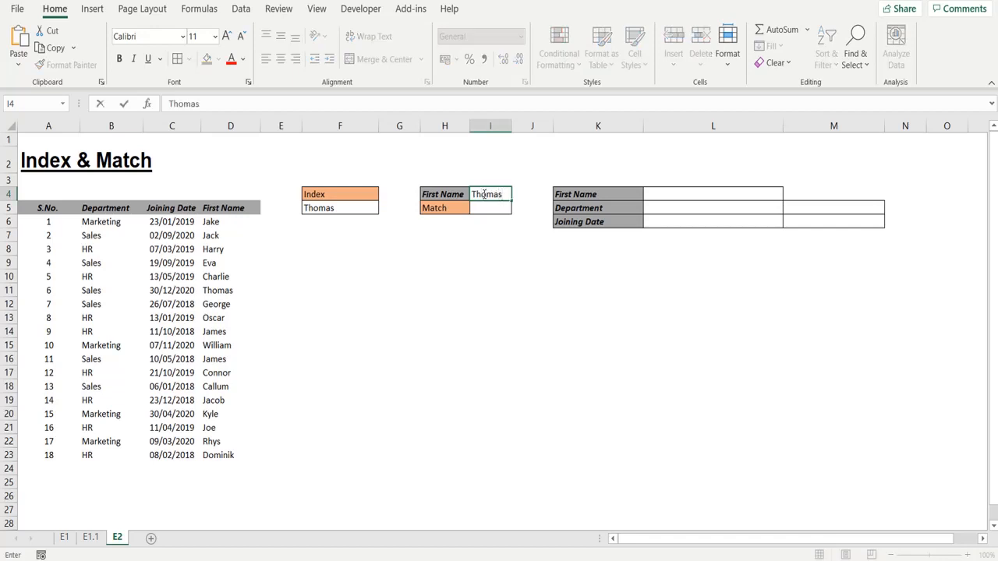
{"action": "key", "text": "Return"}
Step: Enter the formula =MATCH(I4,D6:D23,0) in cell I5 beside the Match label
{"action": "type", "text": "=matc"}
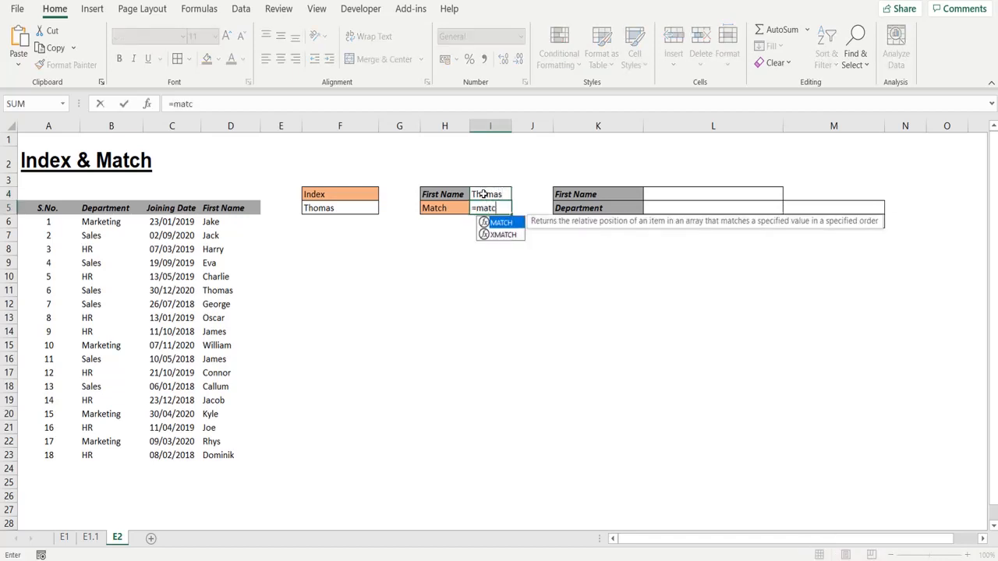
{"action": "key", "text": "Tab"}
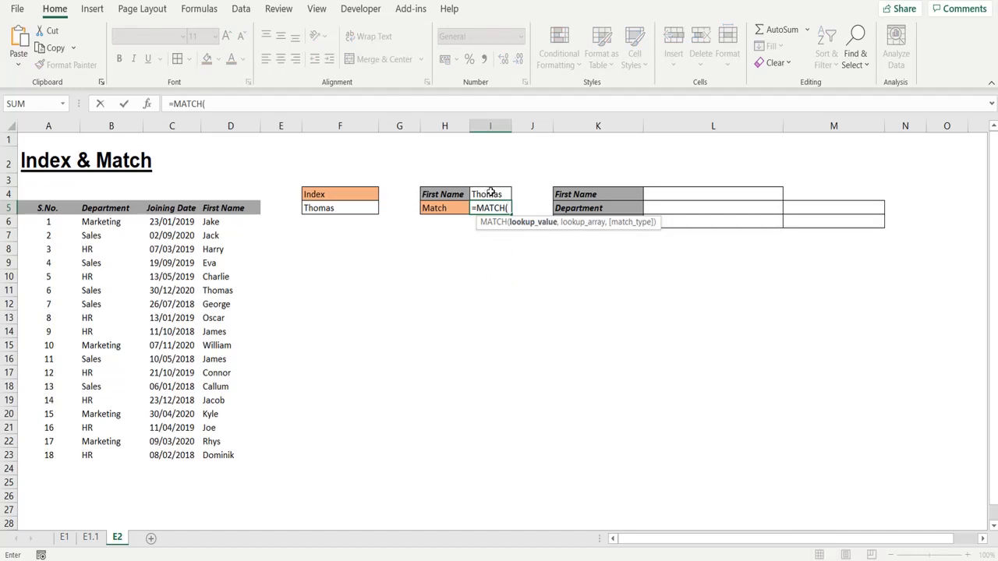
{"action": "left_click", "coordinate": [491, 195]}
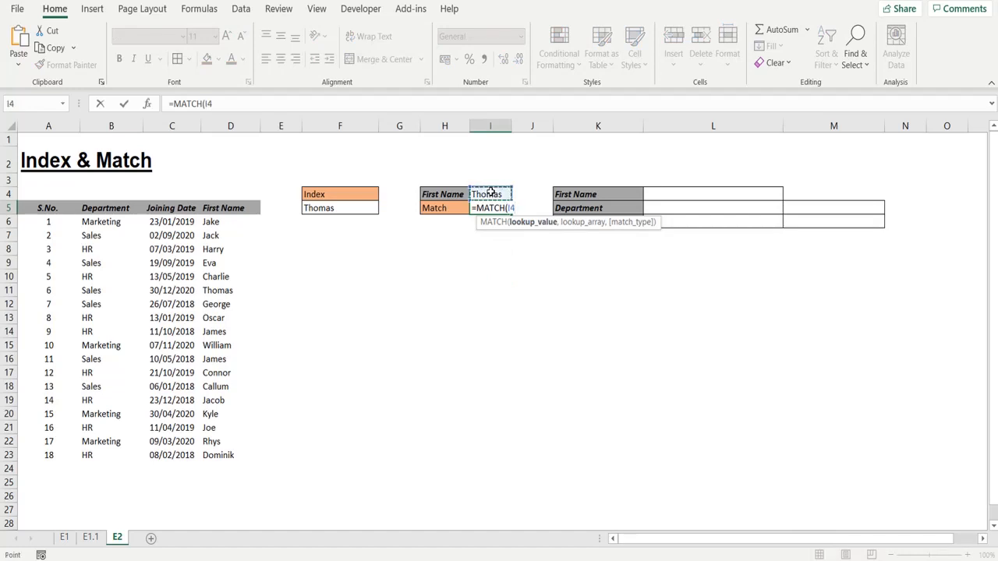
{"action": "type", "text": ","}
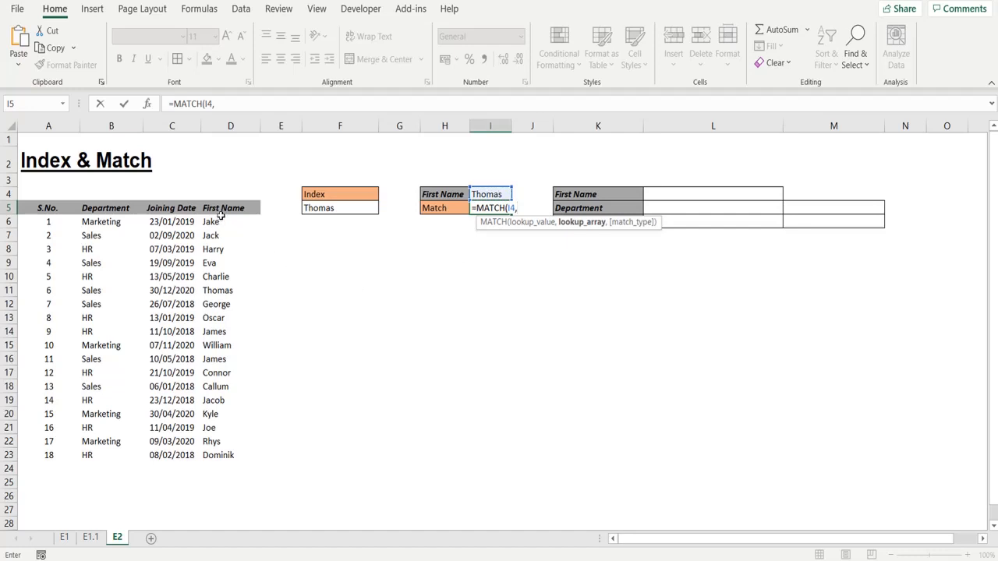
{"action": "left_click_drag", "start_coordinate": [221, 216], "coordinate": [224, 457]}
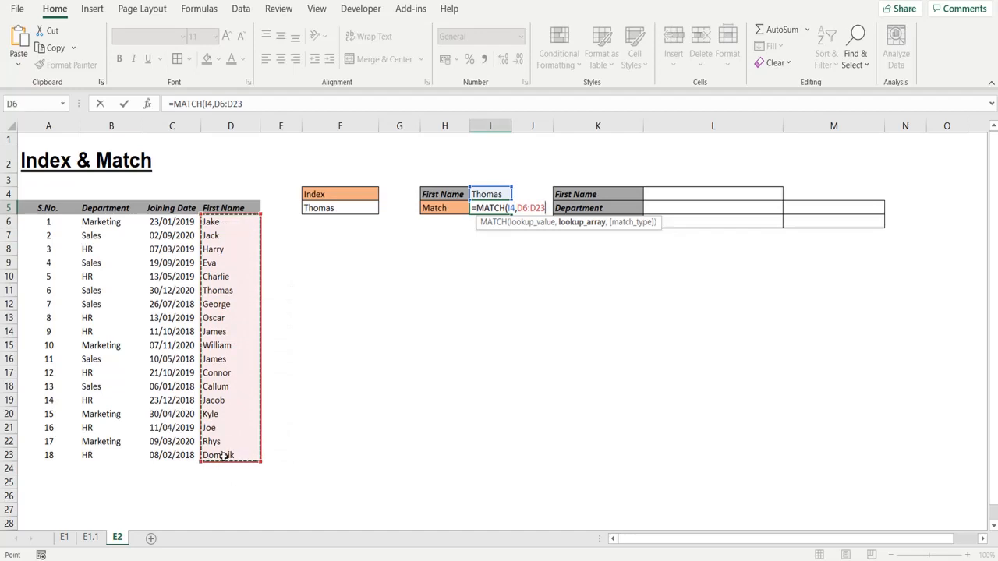
{"action": "type", "text": ","}
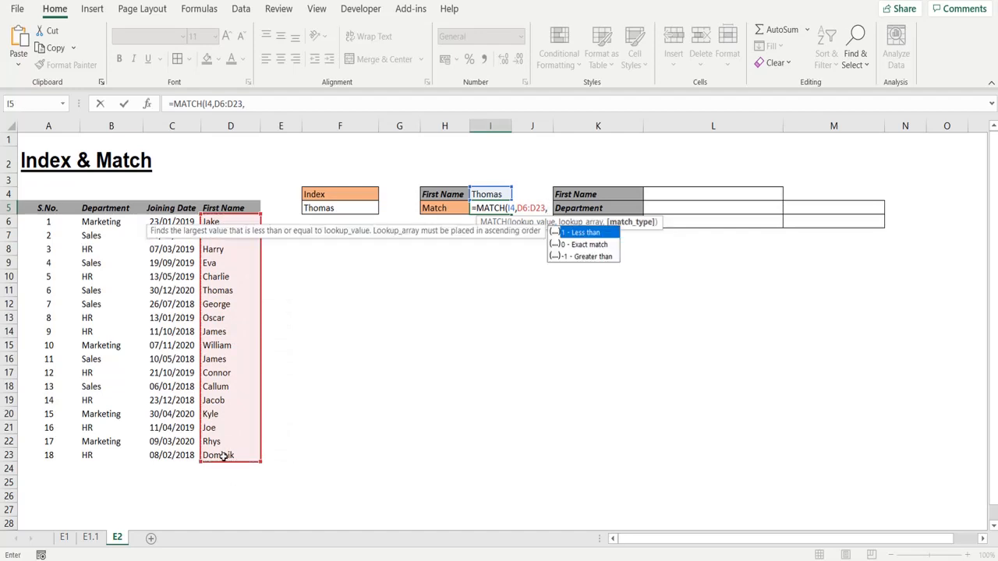
{"action": "type", "text": "0"}
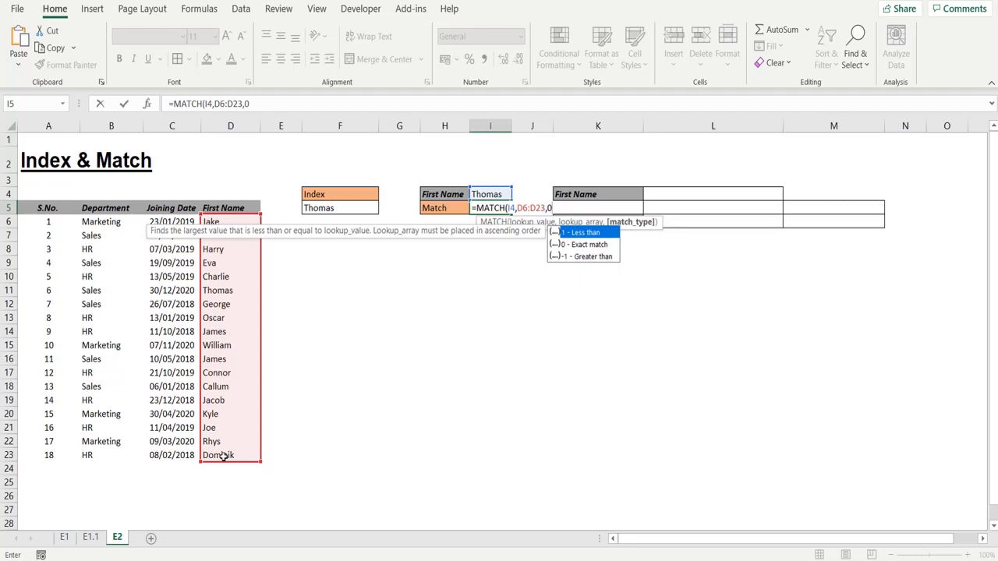
{"action": "type", "text": ")"}
{"action": "key", "text": "Return"}
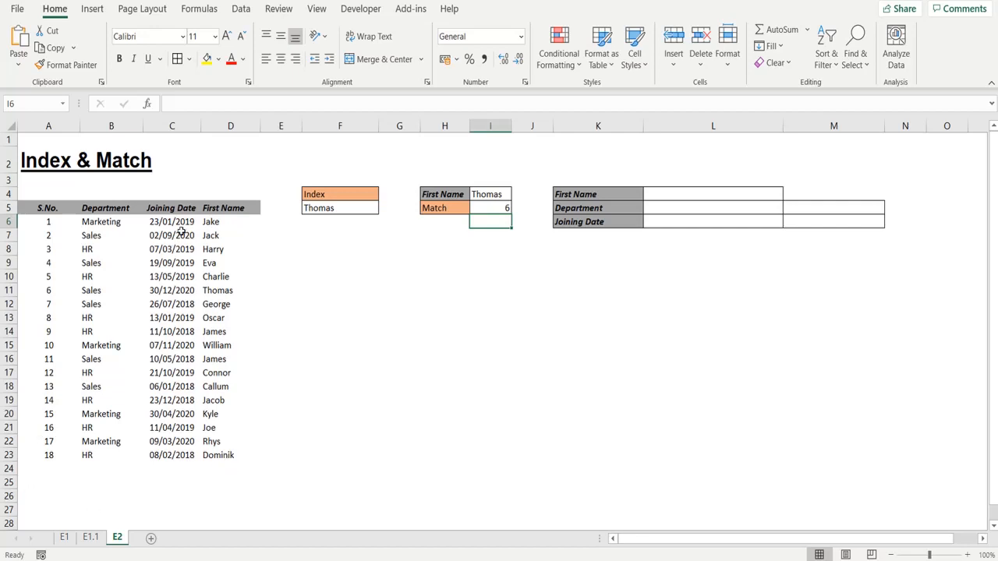
Step: Replace the lookup value in I4 with the first name listed in D19
{"action": "left_click", "coordinate": [484, 191]}
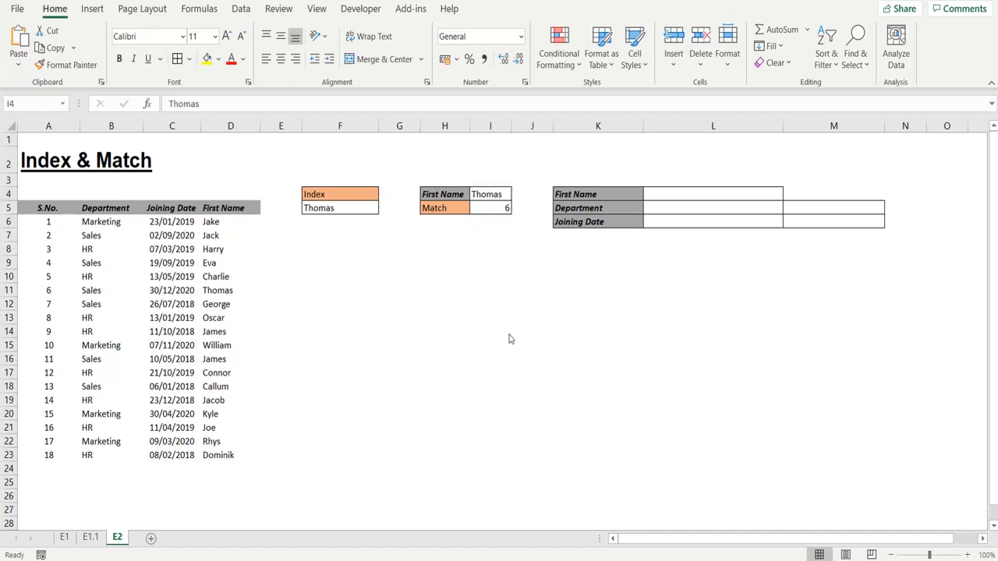
{"action": "left_click", "coordinate": [490, 194]}
{"action": "type", "text": "Jacob"}
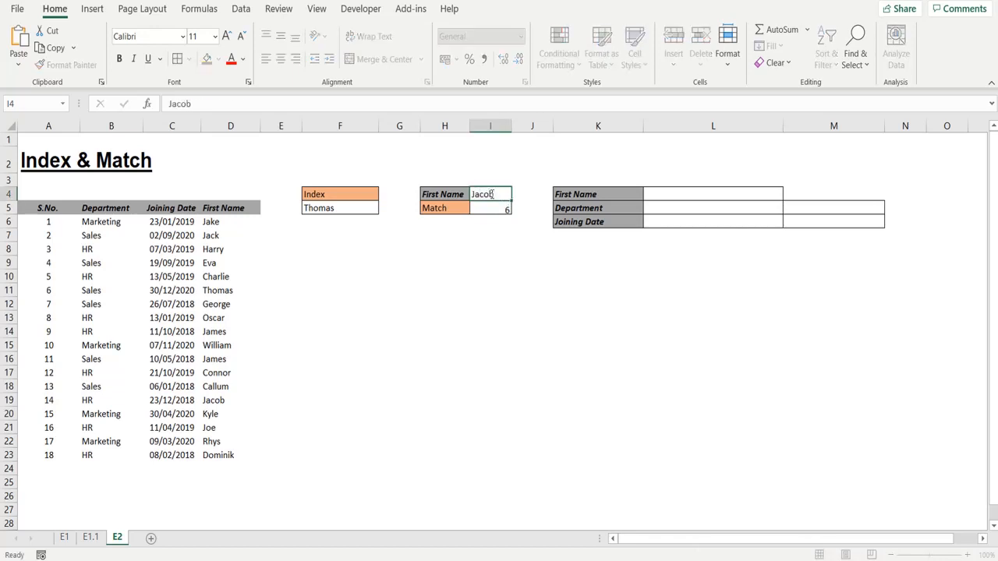
{"action": "key", "text": "Return"}
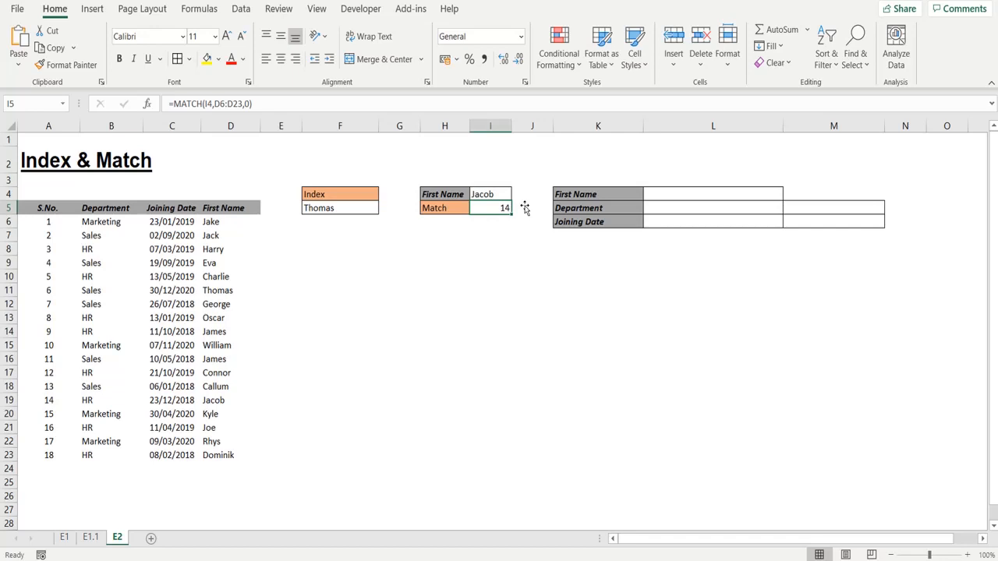
Step: Fill in the First Name cell L4 of the third lookup table with the first name listed in D11
{"action": "key", "text": "Right"}
{"action": "key", "text": "Right"}
{"action": "key", "text": "Right"}
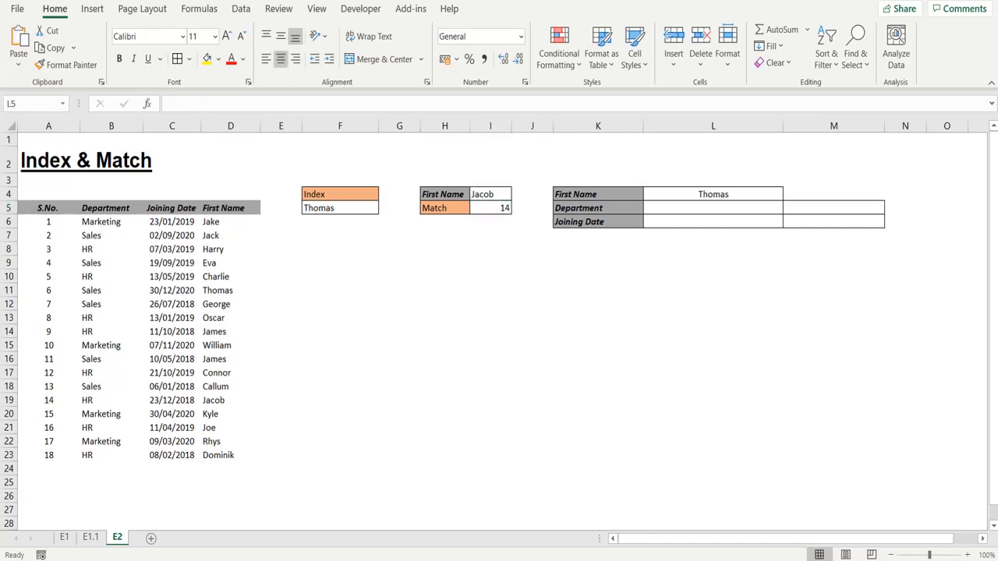
Step: Start an INDEX formula in the Department cell L5 with A5:D23 as its array
{"action": "left_click", "coordinate": [683, 212]}
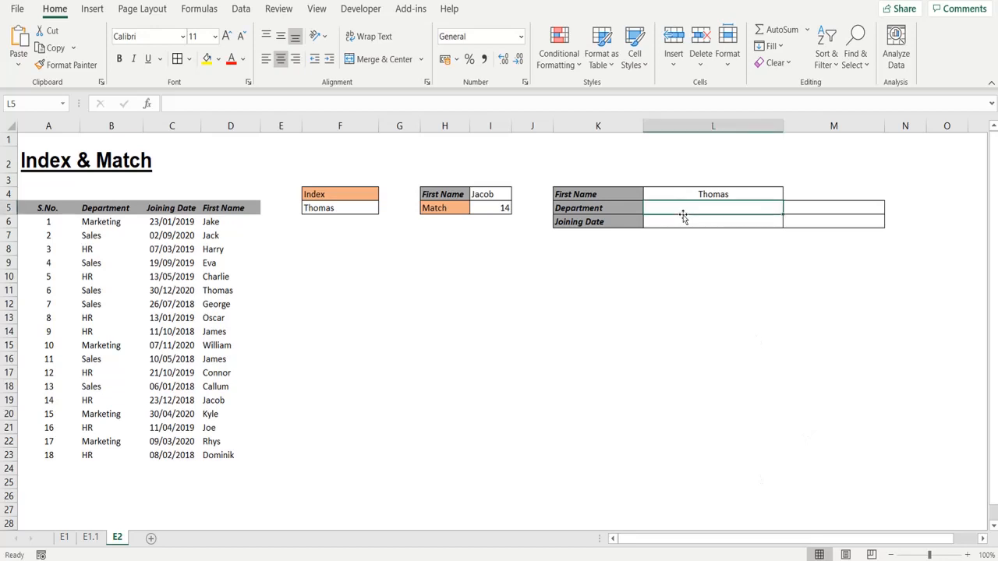
{"action": "type", "text": "=inde"}
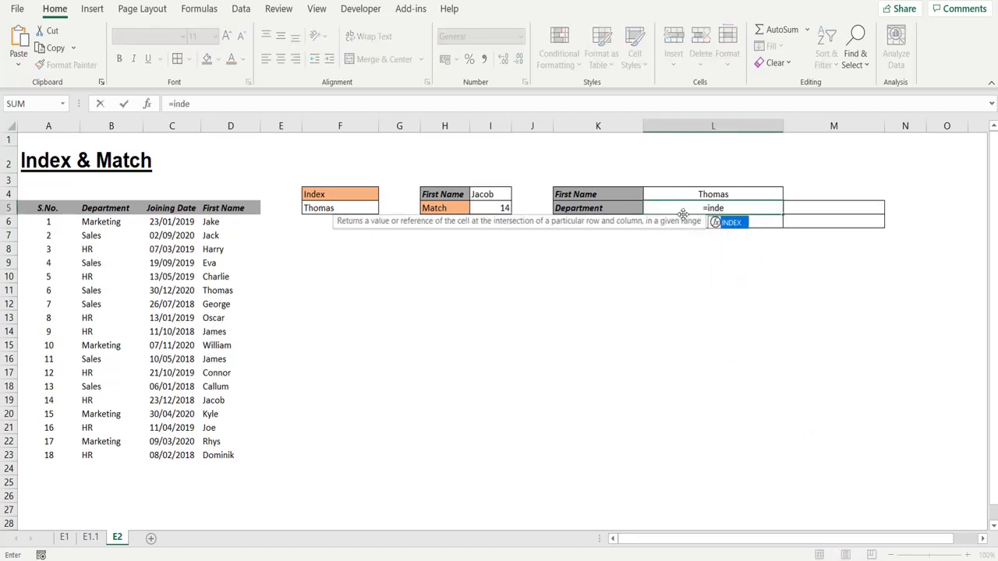
{"action": "key", "text": "Tab"}
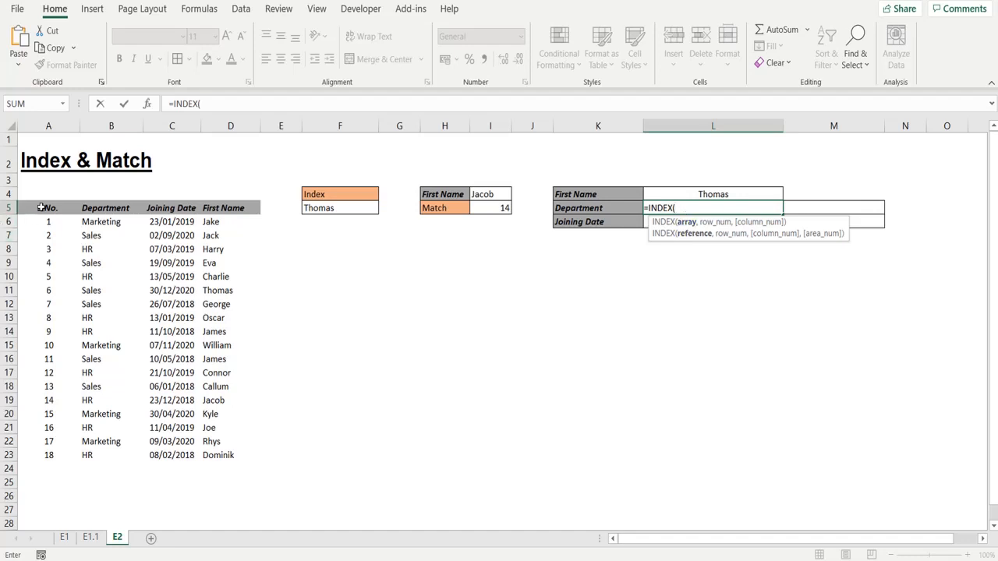
{"action": "left_click_drag", "start_coordinate": [38, 207], "coordinate": [209, 456]}
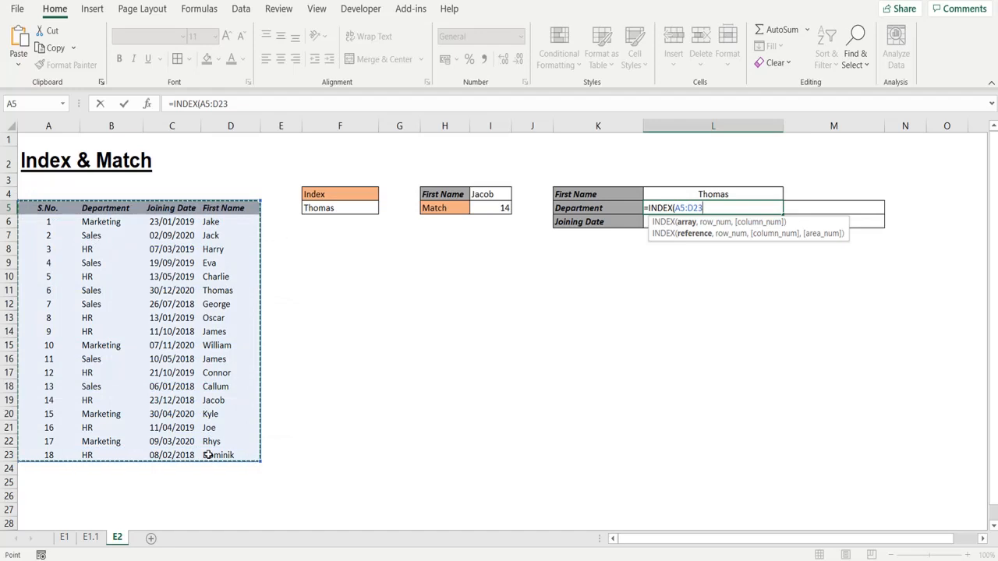
{"action": "type", "text": ","}
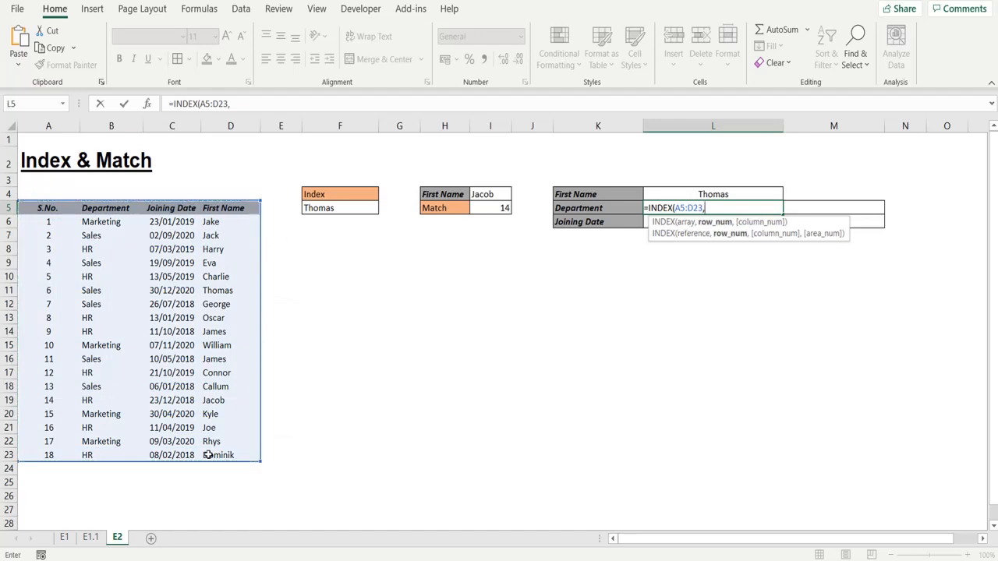
Step: Nest MATCH(L4,D5:D23,0) as the row number argument of the INDEX formula in L5
{"action": "type", "text": "match"}
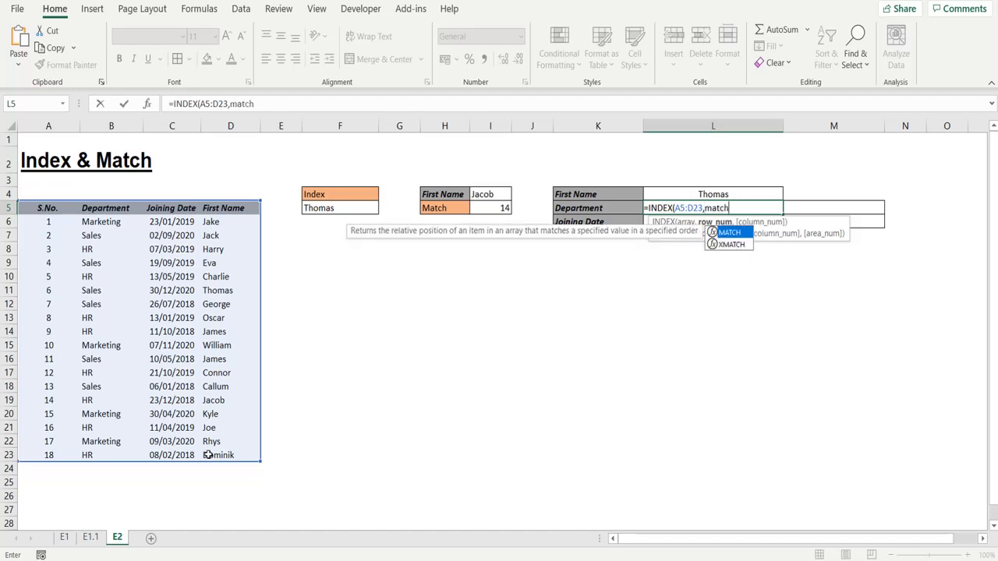
{"action": "key", "text": "Tab"}
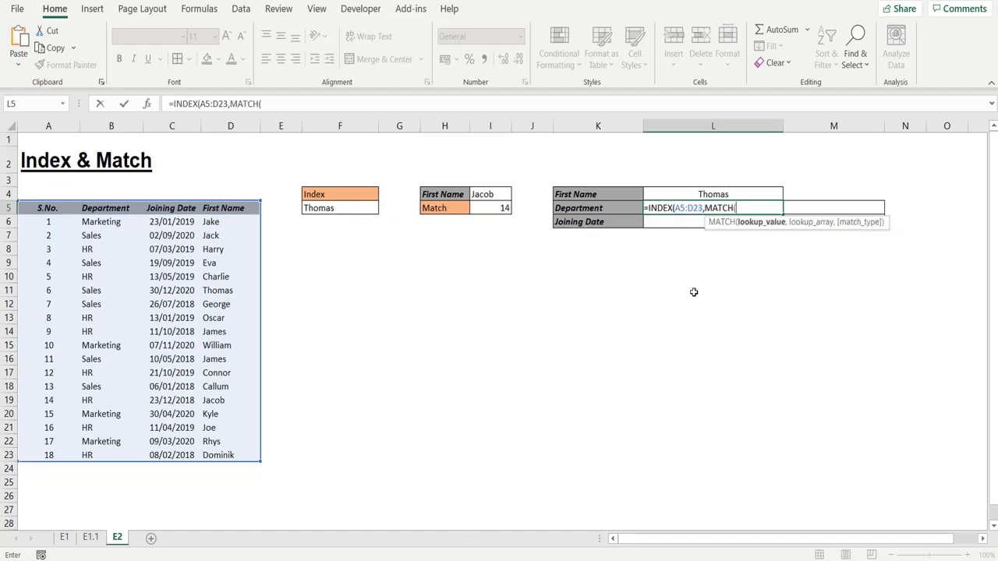
{"action": "left_click", "coordinate": [721, 194]}
{"action": "type", "text": ","}
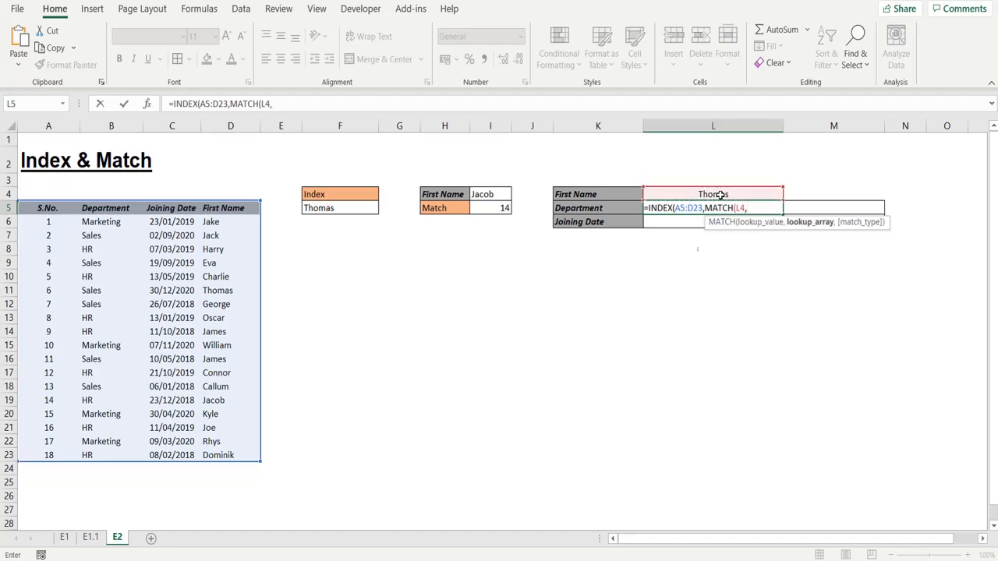
{"action": "left_click_drag", "start_coordinate": [227, 211], "coordinate": [227, 455]}
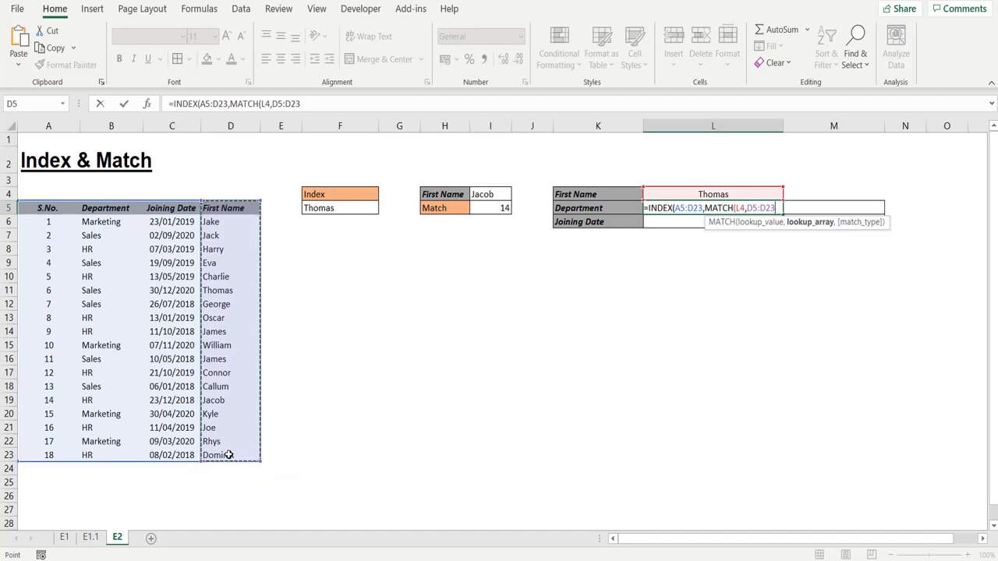
{"action": "type", "text": ","}
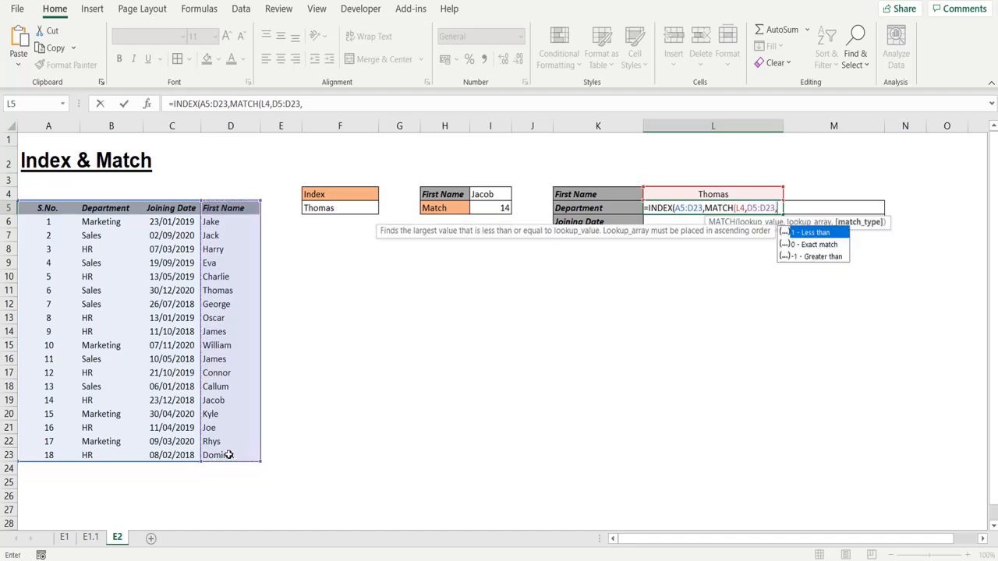
{"action": "type", "text": "0)"}
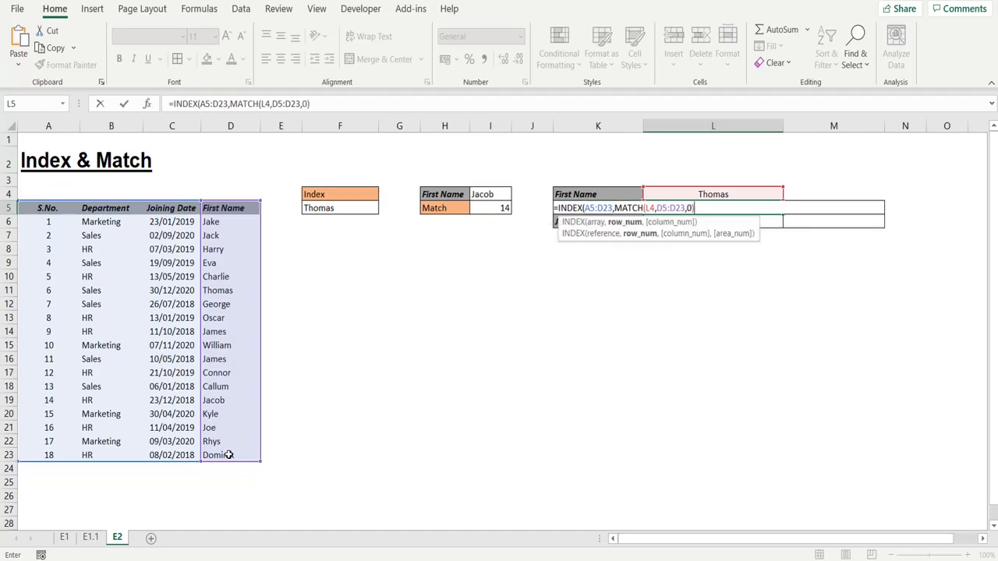
Step: Complete the L5 formula with 2 as the INDEX column number to return the department
{"action": "type", "text": ","}
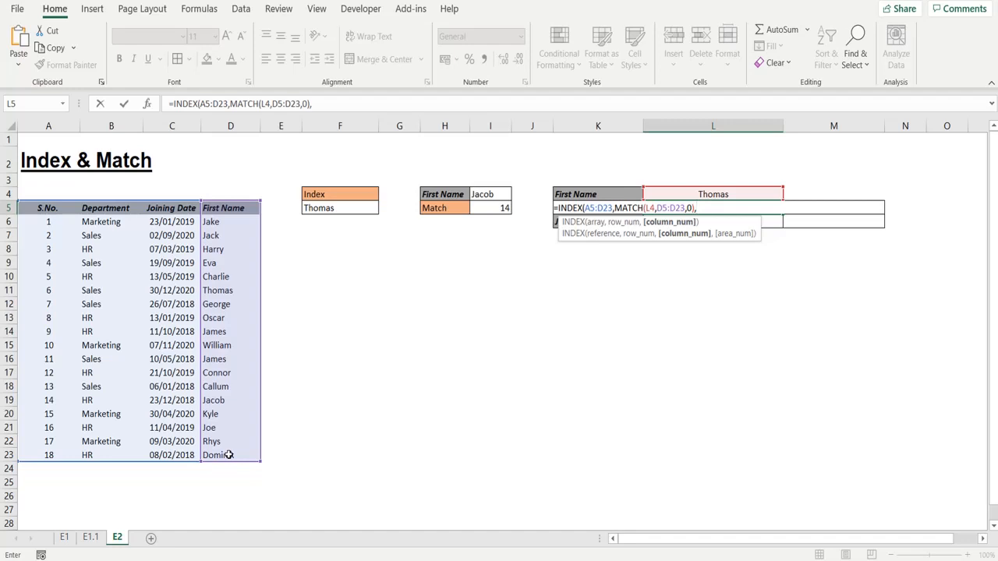
{"action": "type", "text": "2)"}
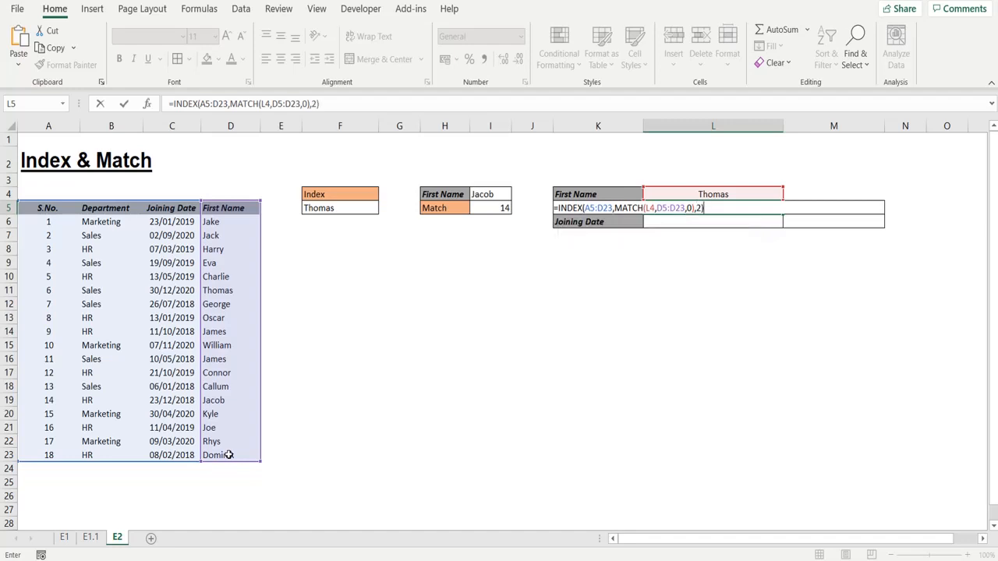
{"action": "key", "text": "Return"}
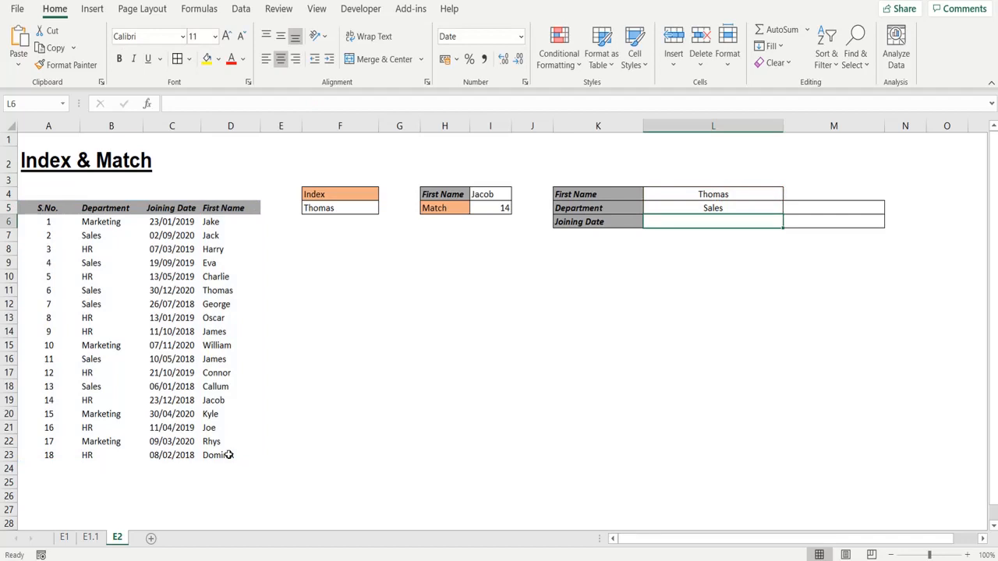
Step: Start an INDEX formula in the Joining Date cell L6 with A5:D23 as its array
{"action": "type", "text": "=inde"}
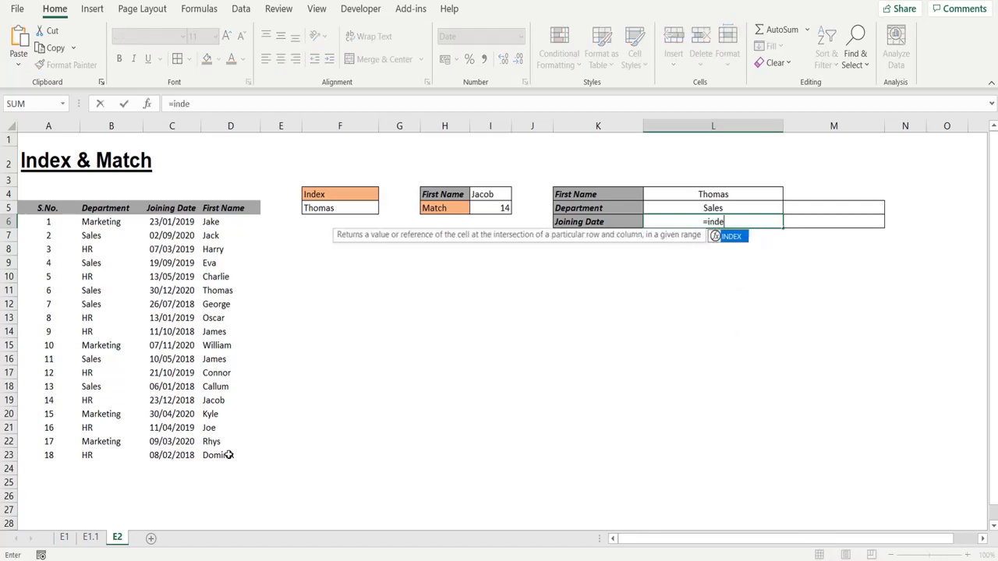
{"action": "type", "text": "x"}
{"action": "key", "text": "Tab"}
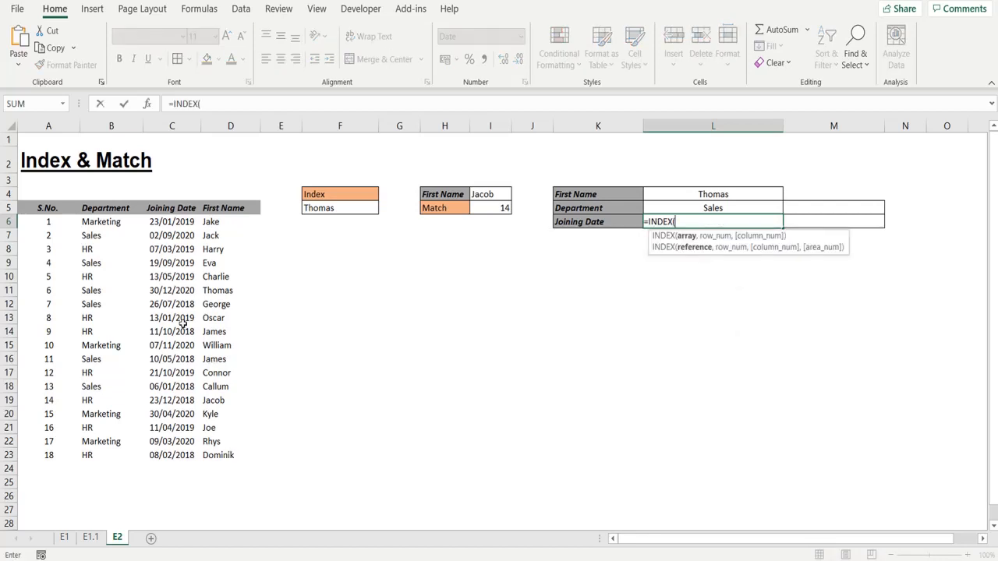
{"action": "left_click_drag", "start_coordinate": [48, 208], "coordinate": [202, 460]}
{"action": "type", "text": ","}
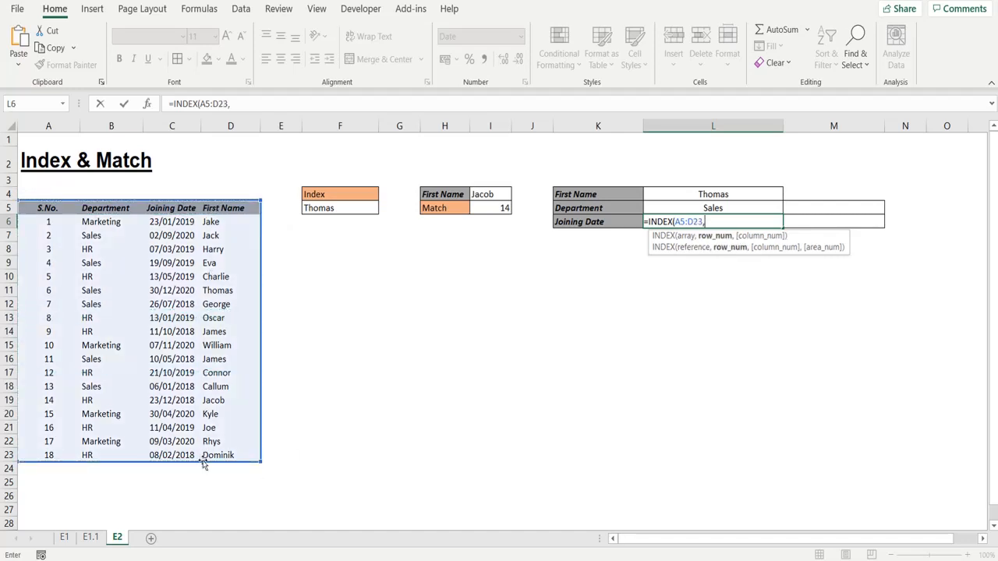
Step: Nest MATCH(L4,D5:D23,0) as the row number argument of the INDEX formula in L6
{"action": "type", "text": "match"}
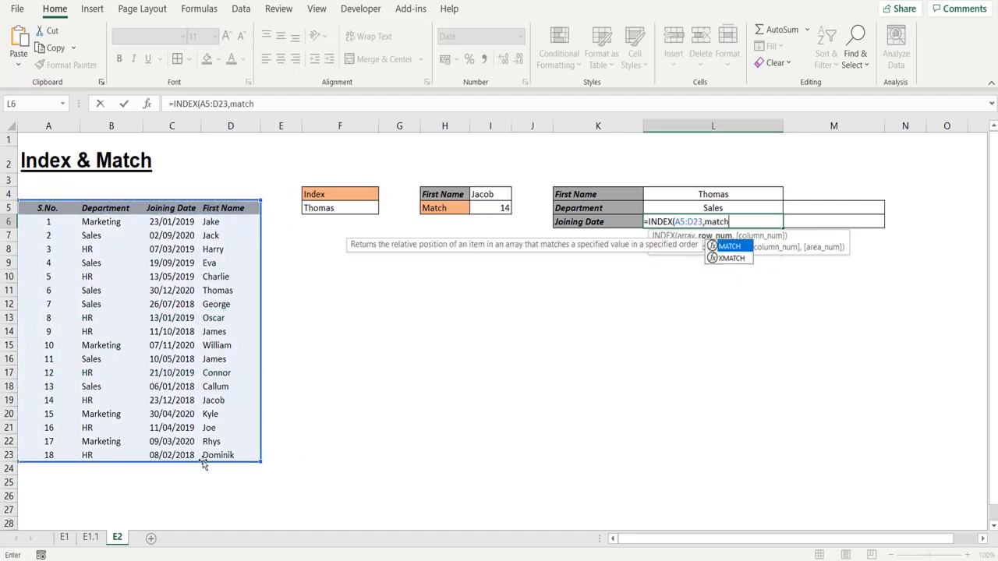
{"action": "key", "text": "Tab"}
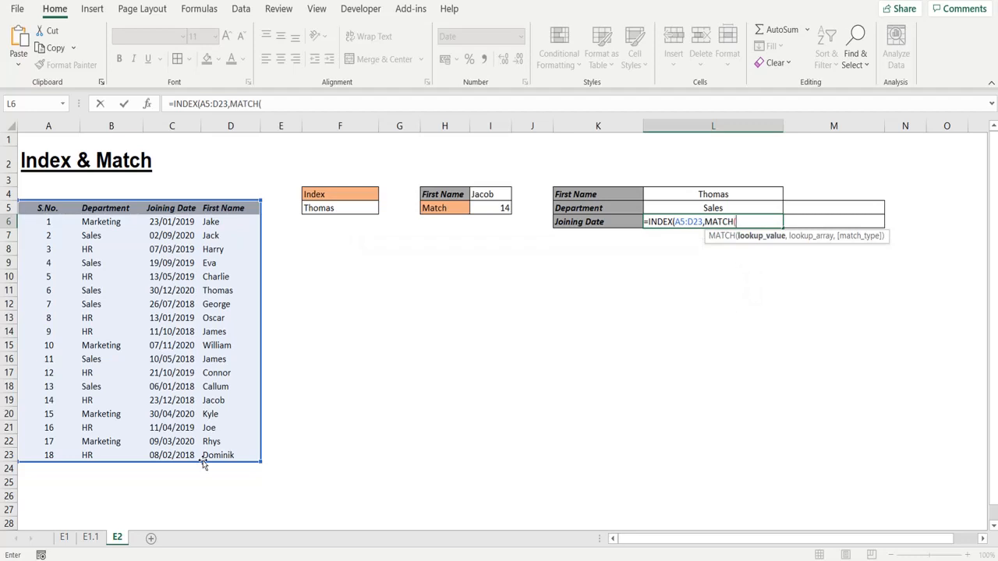
{"action": "left_click", "coordinate": [715, 193]}
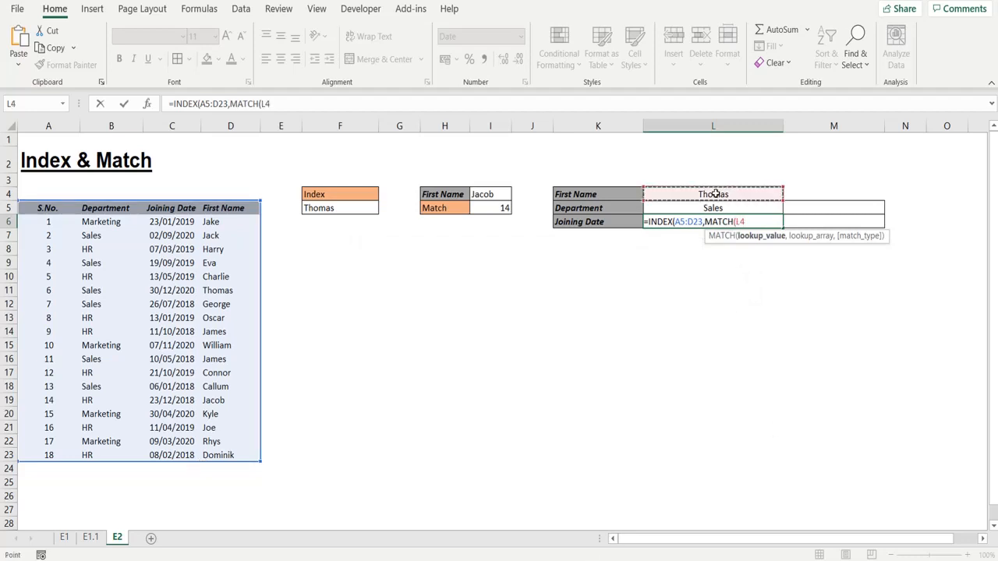
{"action": "type", "text": ","}
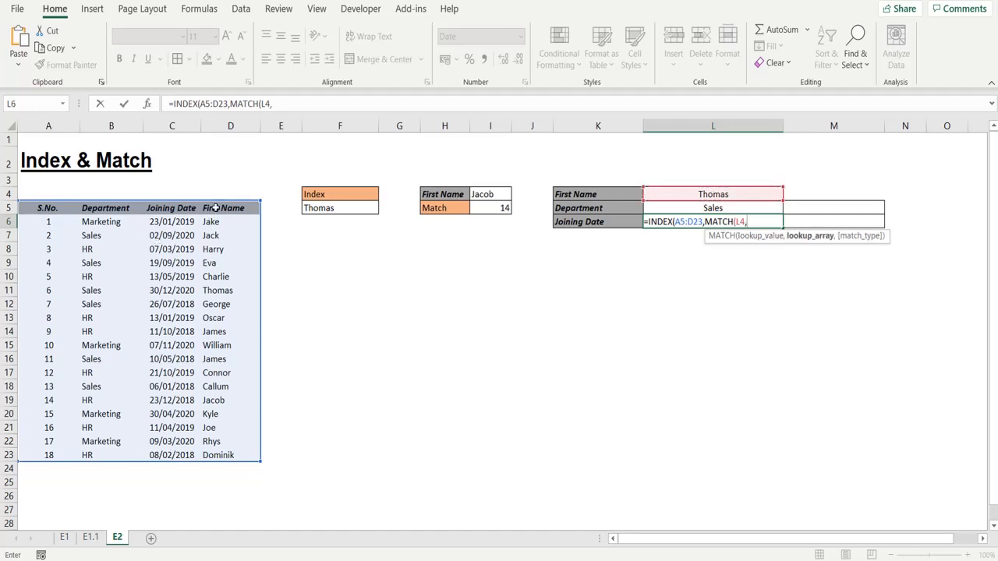
{"action": "left_click_drag", "start_coordinate": [215, 207], "coordinate": [212, 458]}
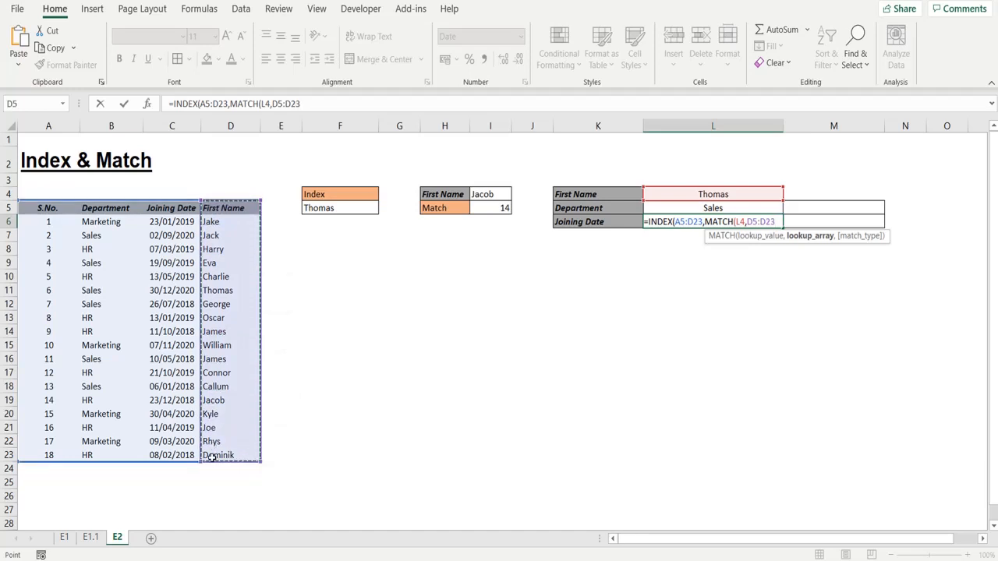
{"action": "type", "text": ","}
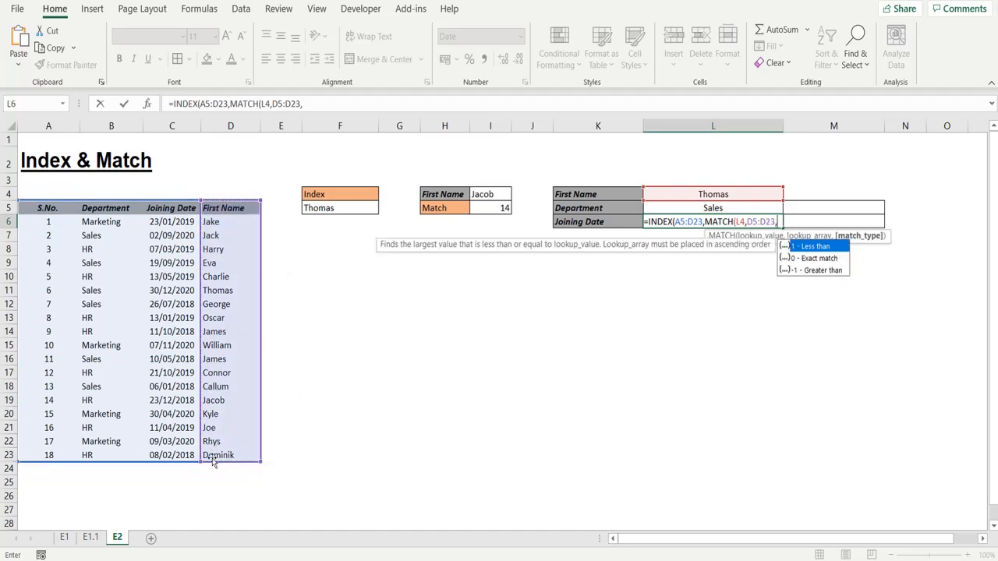
{"action": "type", "text": "0)"}
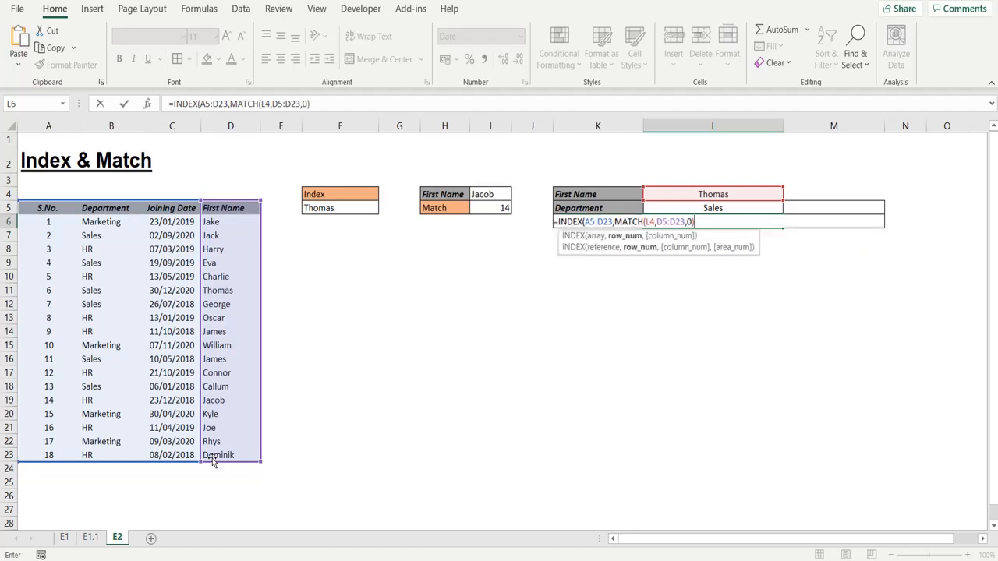
Step: Complete the L6 formula with 3 as the INDEX column number to return the joining date
{"action": "type", "text": ","}
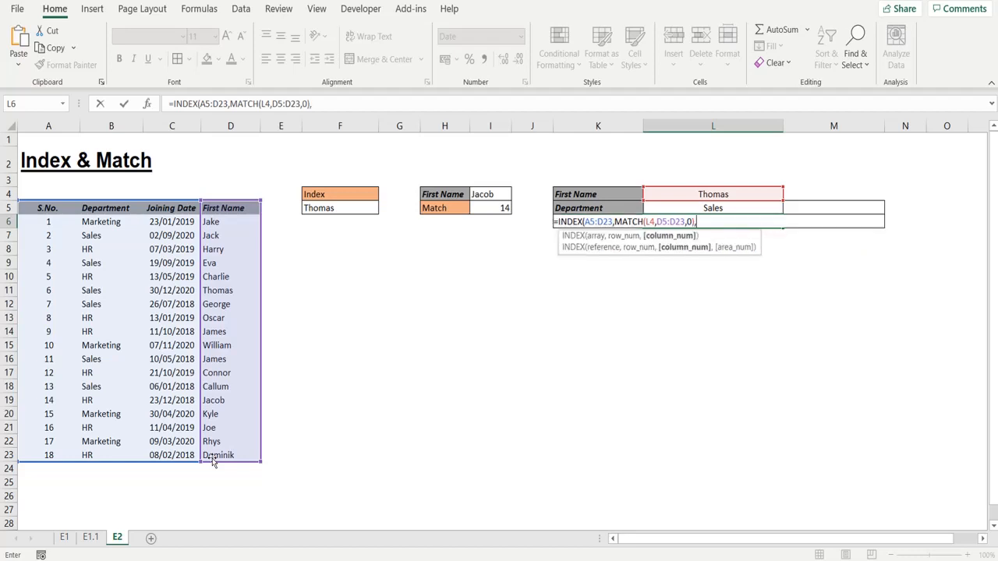
{"action": "type", "text": "3)"}
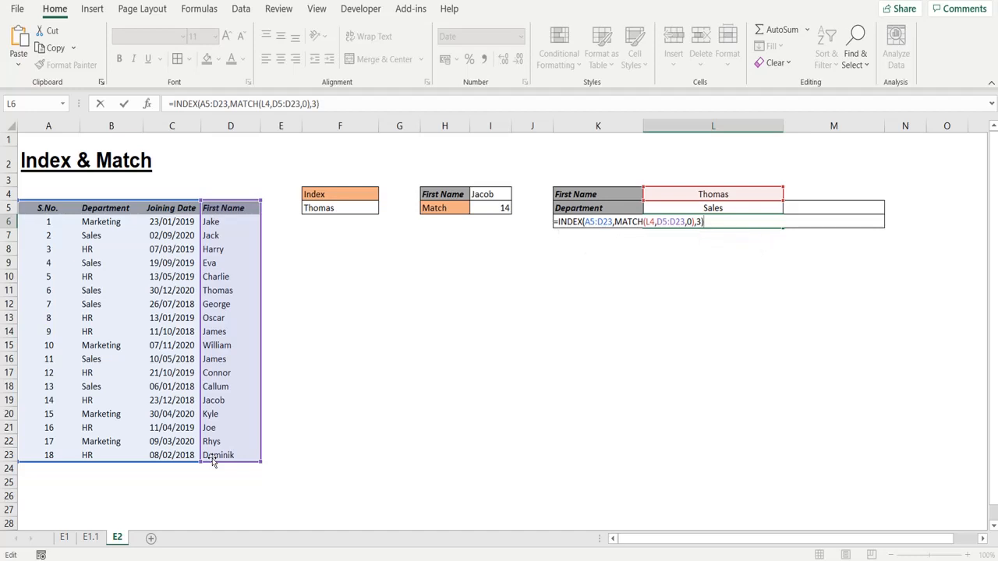
{"action": "key", "text": "Return"}
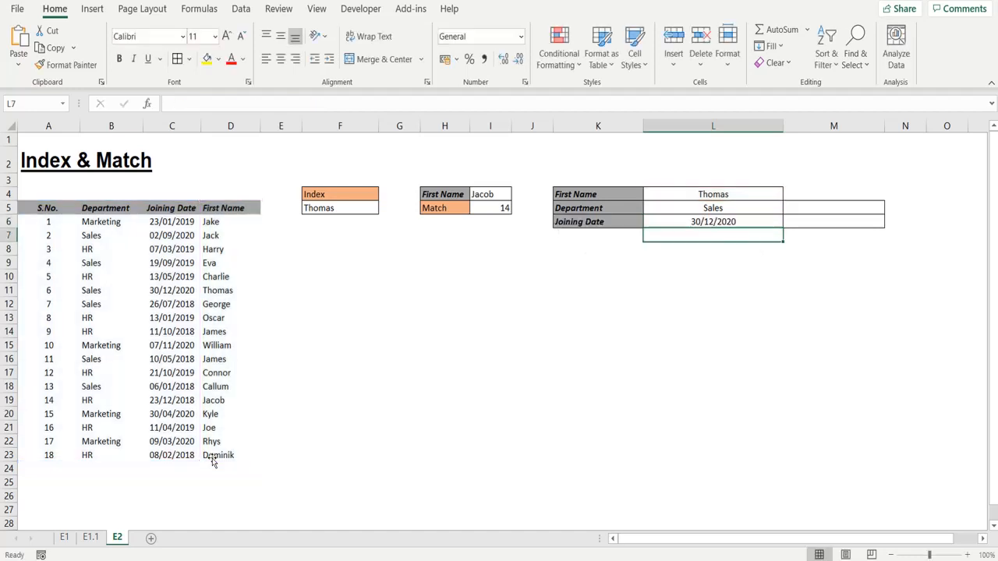
Step: Start an alternative INDEX formula in M5 using only the Department column B5:B23 as its array
{"action": "left_click", "coordinate": [825, 205]}
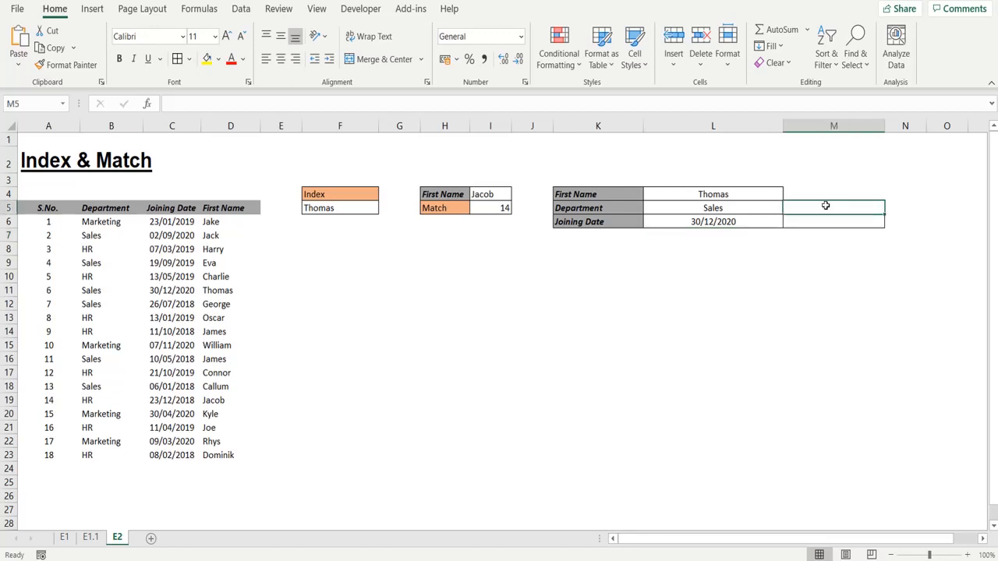
{"action": "type", "text": "=index"}
{"action": "key", "text": "Tab"}
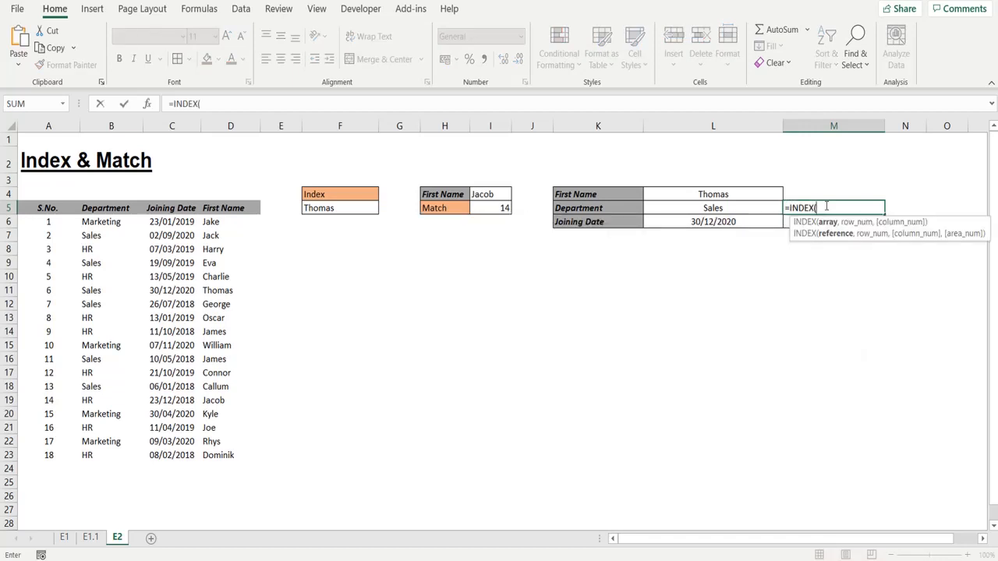
{"action": "left_click_drag", "start_coordinate": [94, 210], "coordinate": [86, 454]}
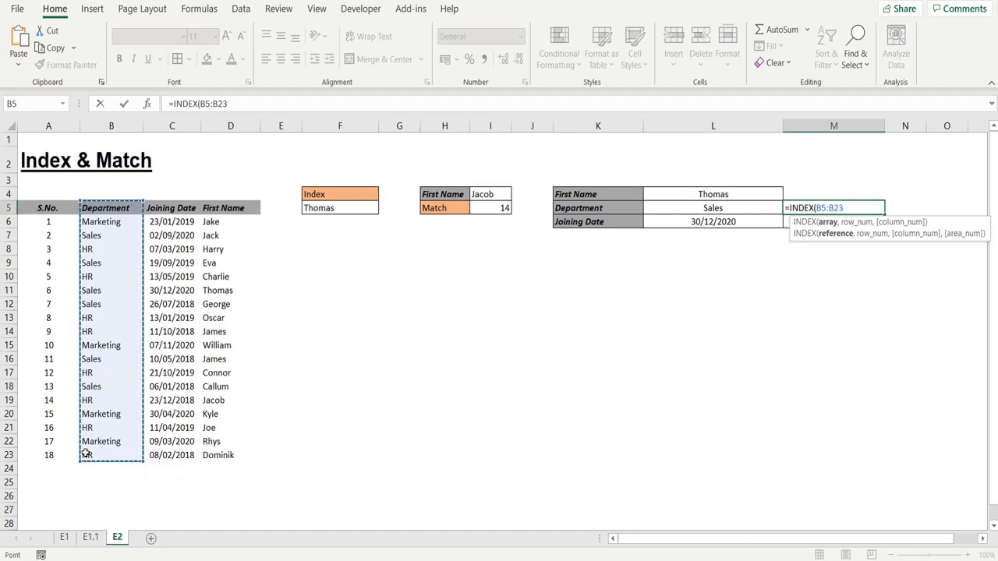
Step: Complete the M5 formula with MATCH(L4,D5:D23,0) as the row number and no column number
{"action": "type", "text": ",match"}
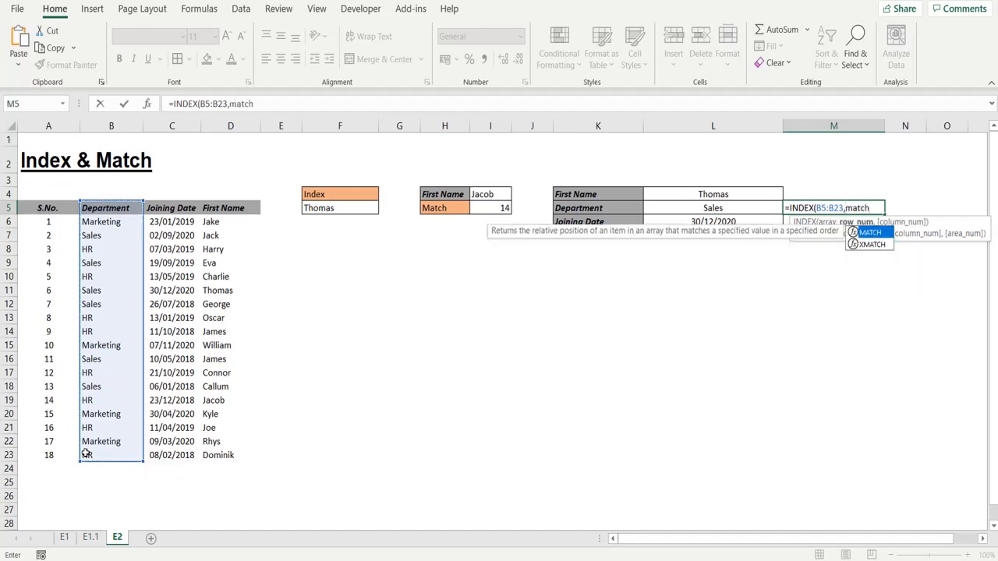
{"action": "key", "text": "Tab"}
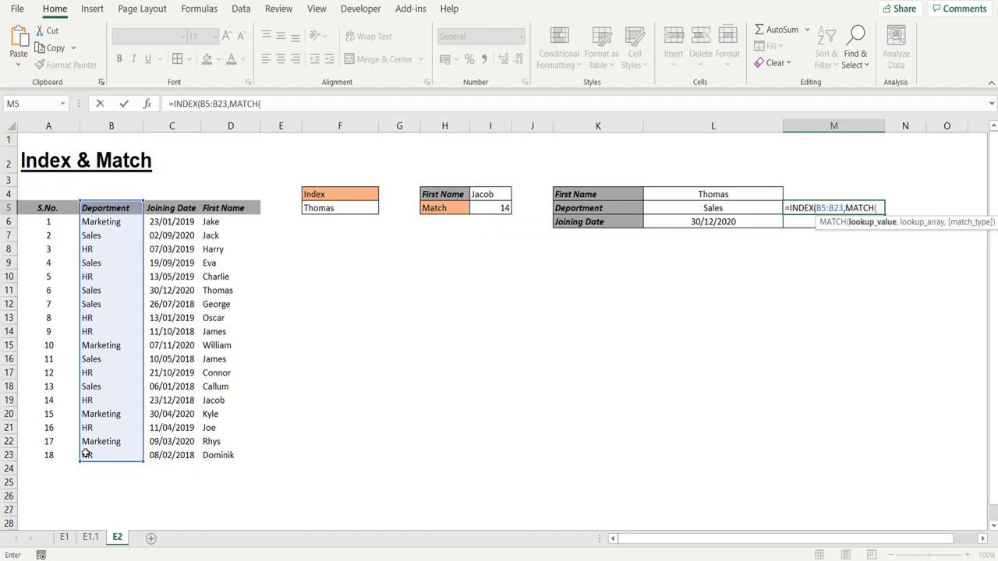
{"action": "left_click", "coordinate": [691, 196]}
{"action": "type", "text": ","}
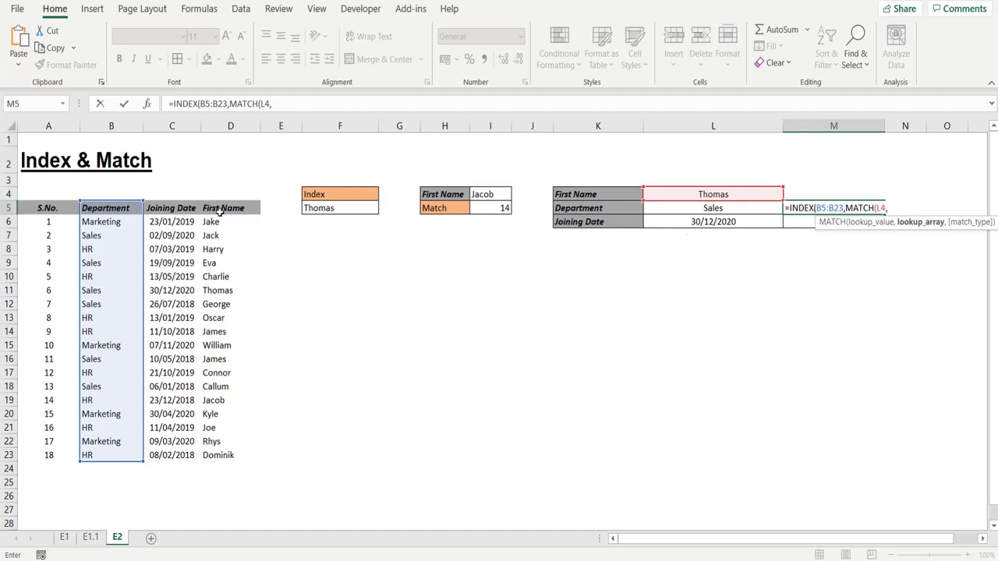
{"action": "left_click_drag", "start_coordinate": [220, 207], "coordinate": [216, 458]}
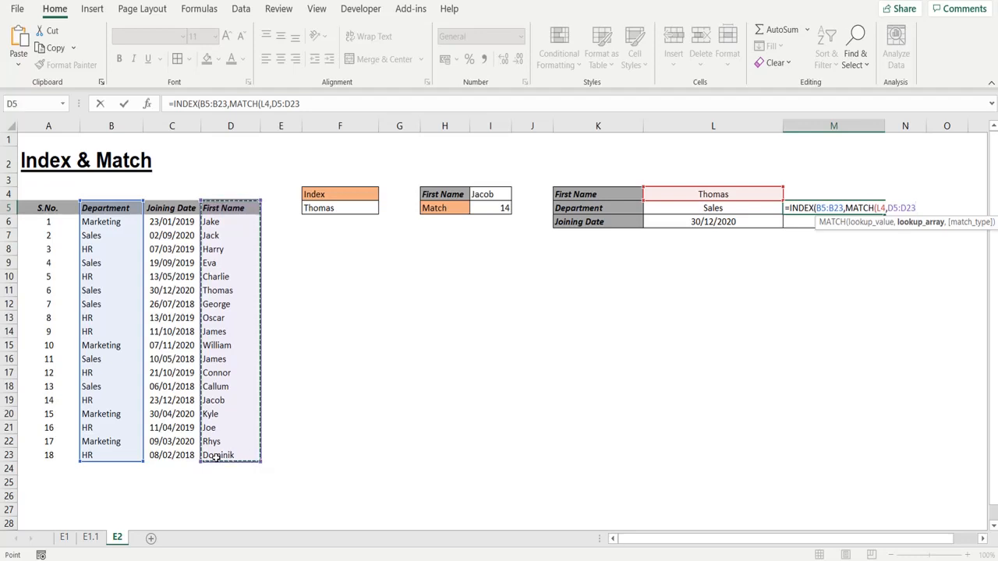
{"action": "type", "text": ","}
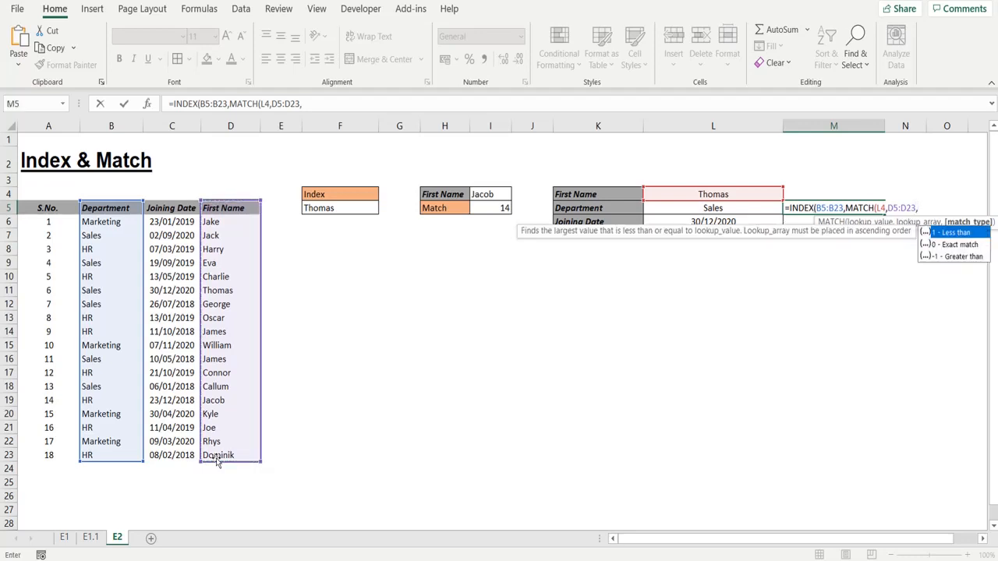
{"action": "type", "text": "0)"}
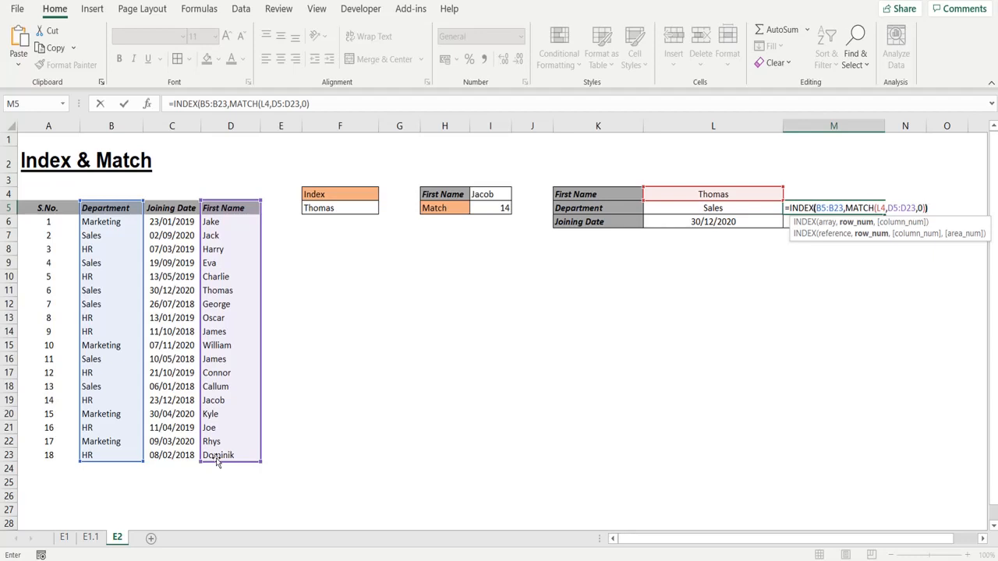
{"action": "type", "text": ")"}
{"action": "key", "text": "Return"}
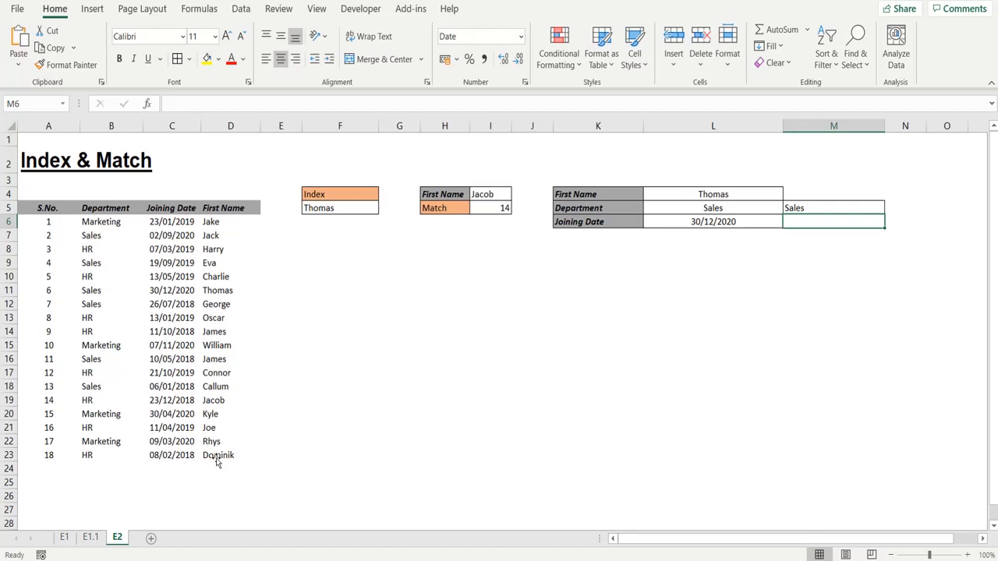
Step: Start an INDEX formula in M6 using only the Joining Date column C5:C23 as its array
{"action": "left_click", "coordinate": [230, 104]}
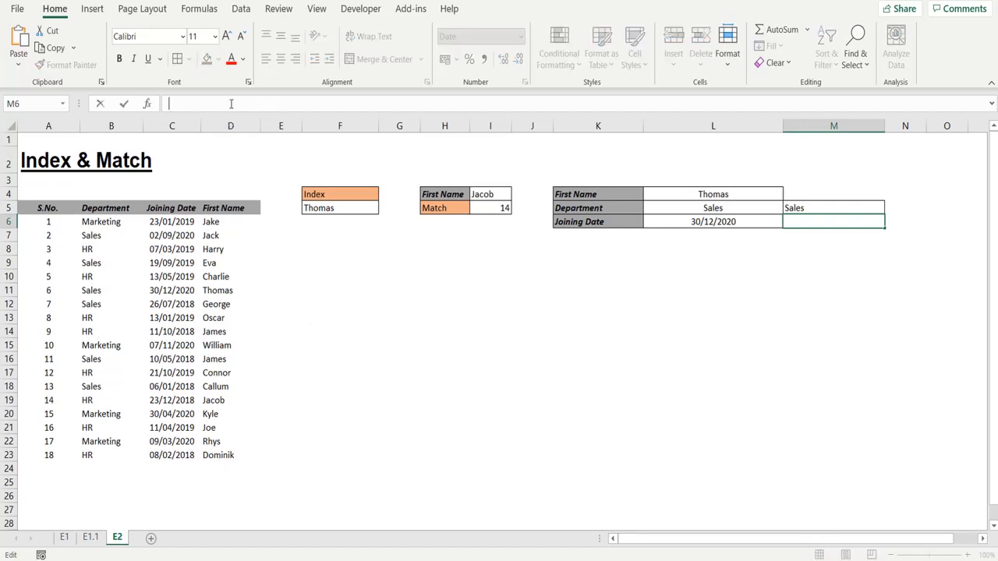
{"action": "type", "text": "=index"}
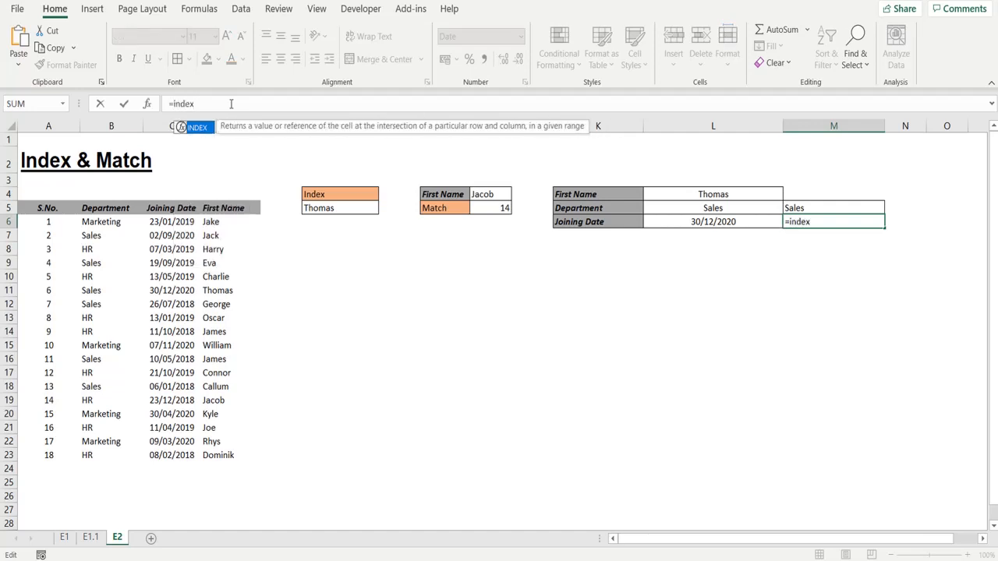
{"action": "key", "text": "Tab"}
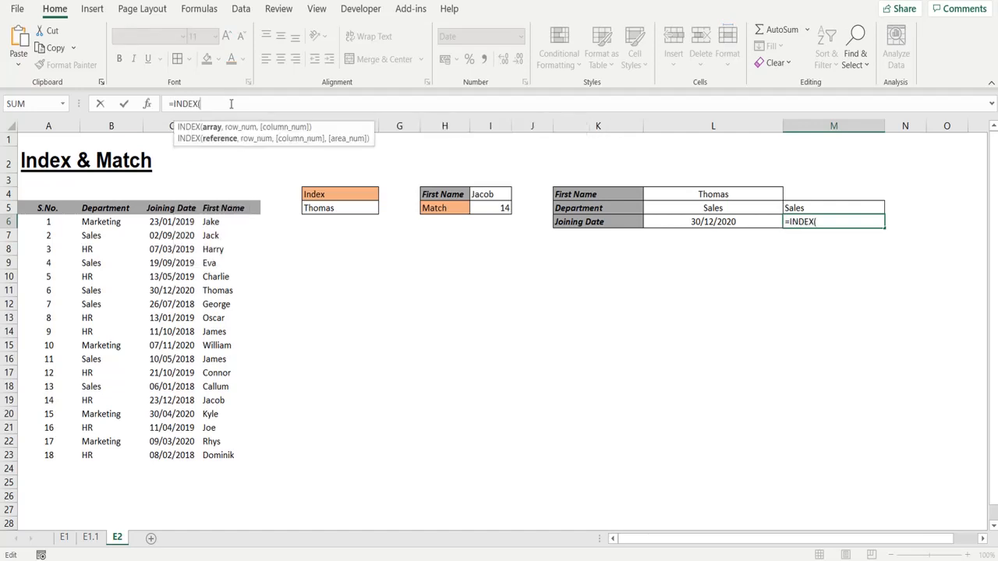
{"action": "left_click_drag", "start_coordinate": [171, 208], "coordinate": [179, 456]}
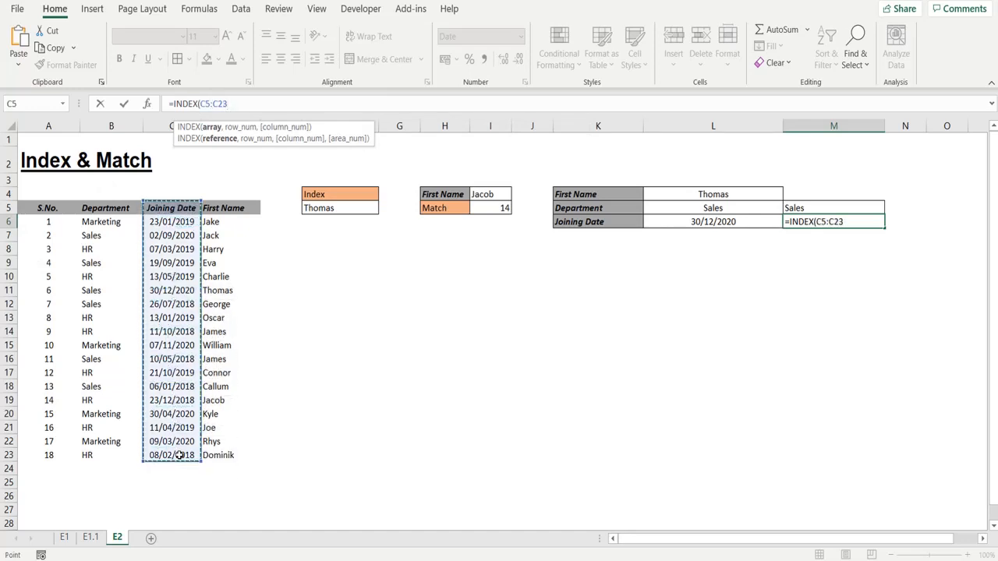
Step: Complete the M6 formula with MATCH(L4,D5:D23,0) as the row number and no column number
{"action": "type", "text": ",matc"}
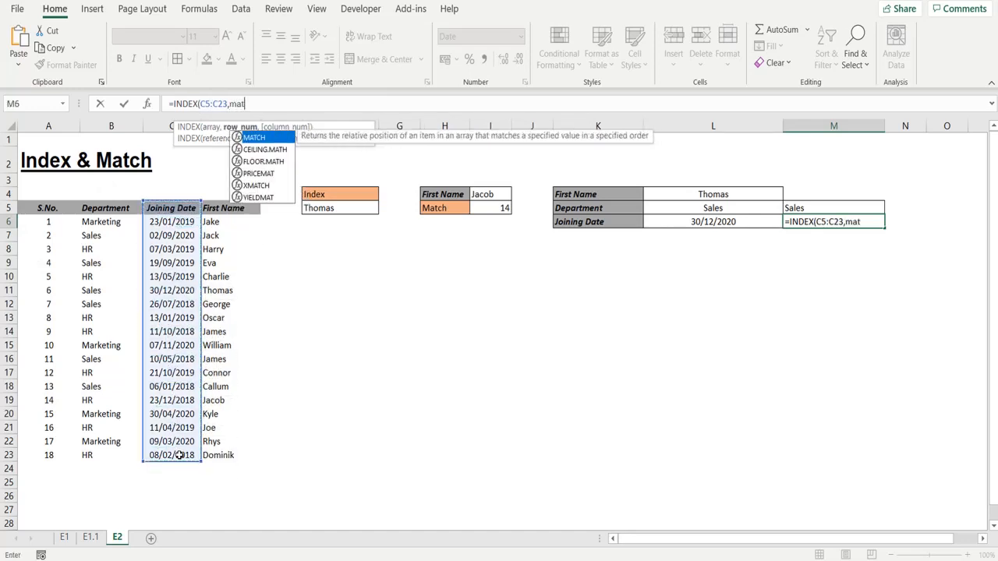
{"action": "key", "text": "Tab"}
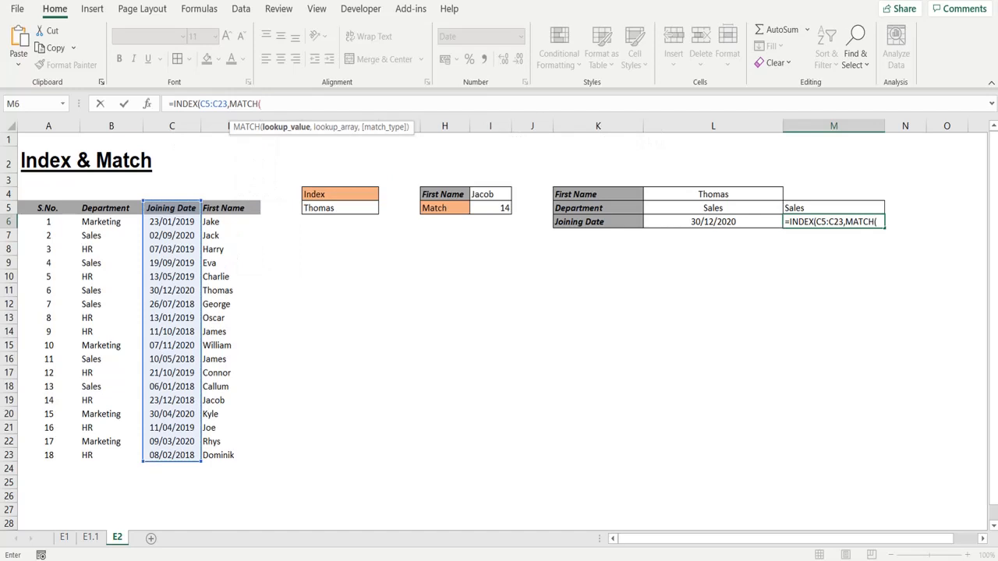
{"action": "left_click", "coordinate": [712, 193]}
{"action": "type", "text": ","}
{"action": "left_click_drag", "start_coordinate": [232, 206], "coordinate": [233, 455]}
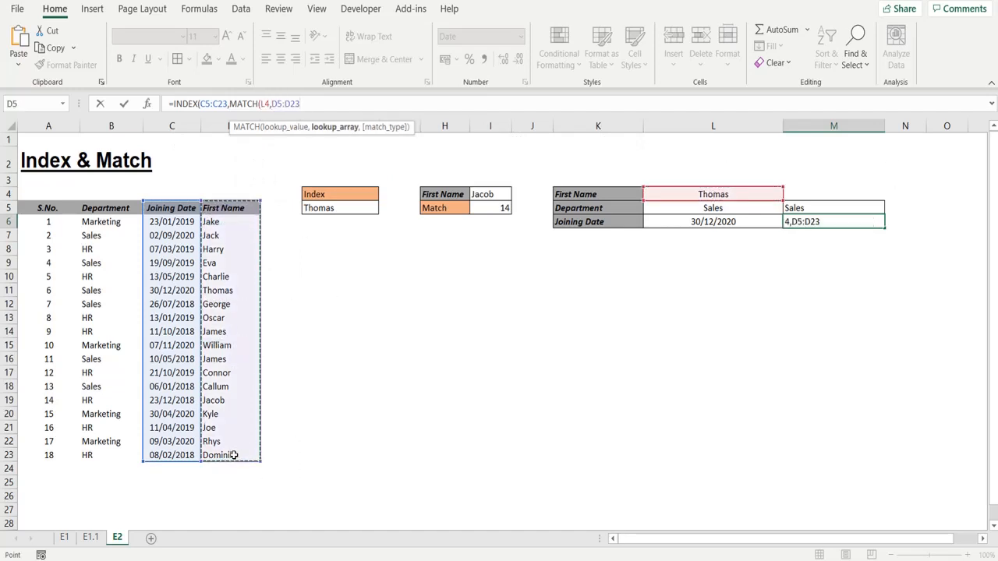
{"action": "type", "text": ",0)"}
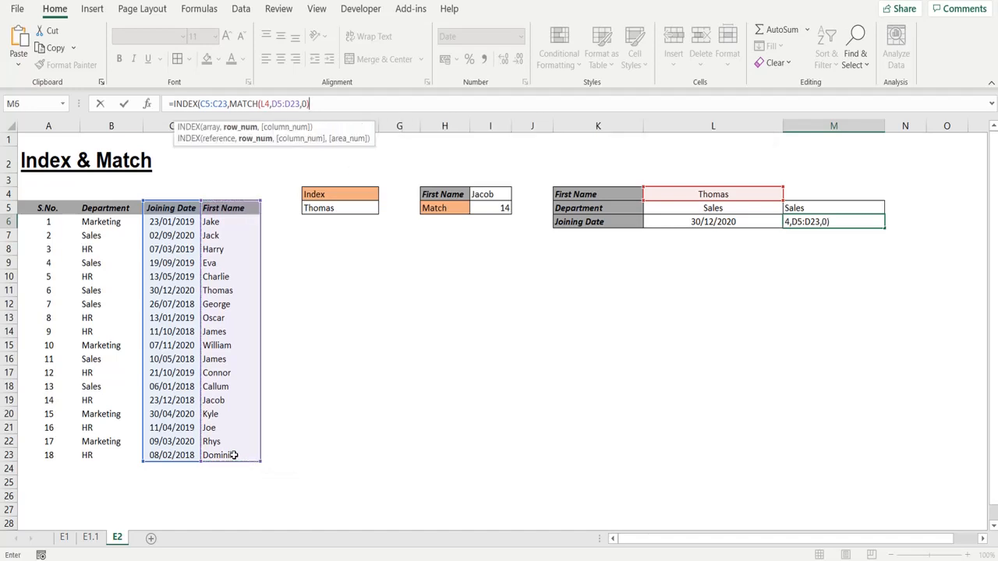
{"action": "type", "text": ")"}
{"action": "key", "text": "Return"}
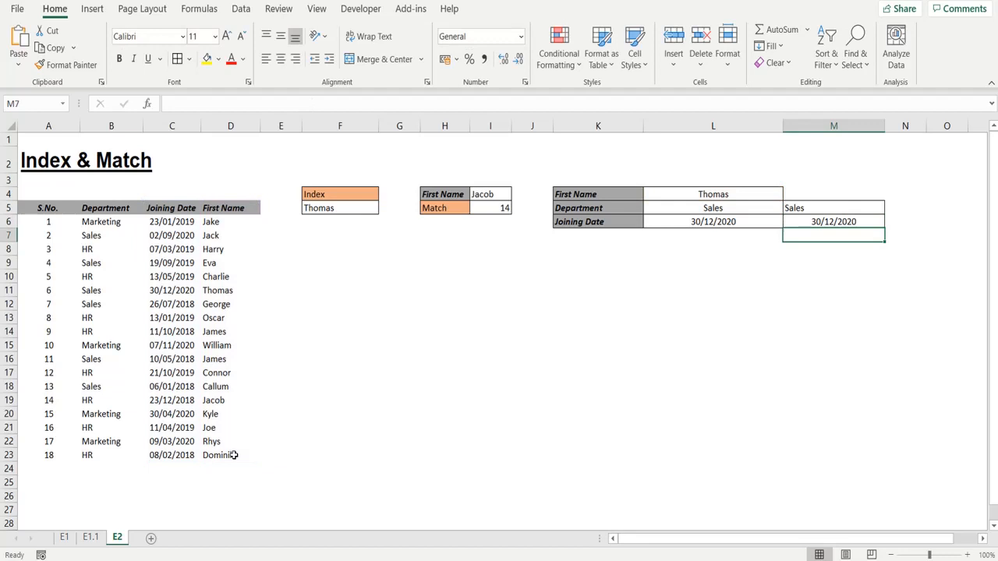
Step: Set the lookup first name in L4 to the one listed in D7 of the employee table
{"action": "left_click", "coordinate": [702, 192]}
{"action": "type", "text": "Jack"}
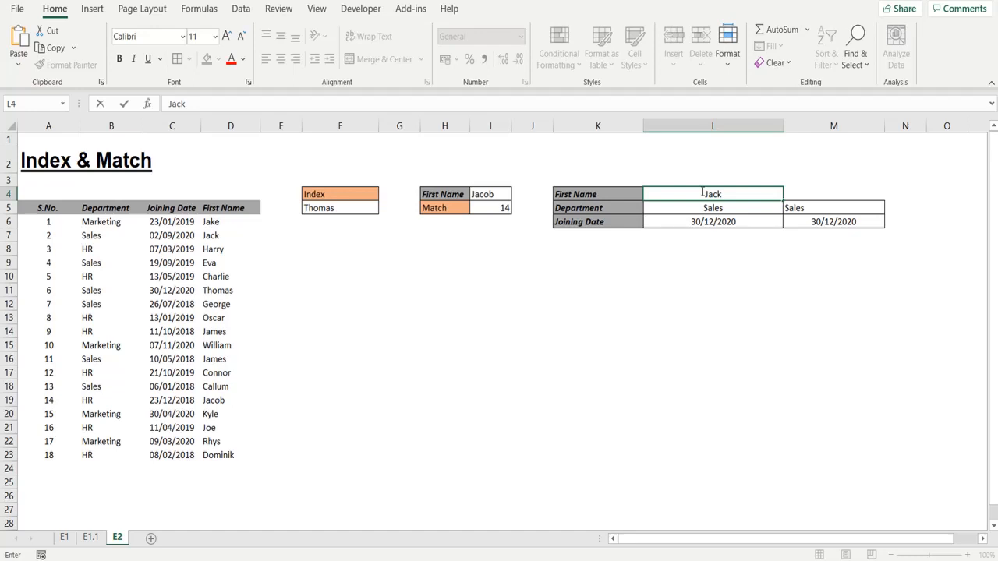
{"action": "key", "text": "Return"}
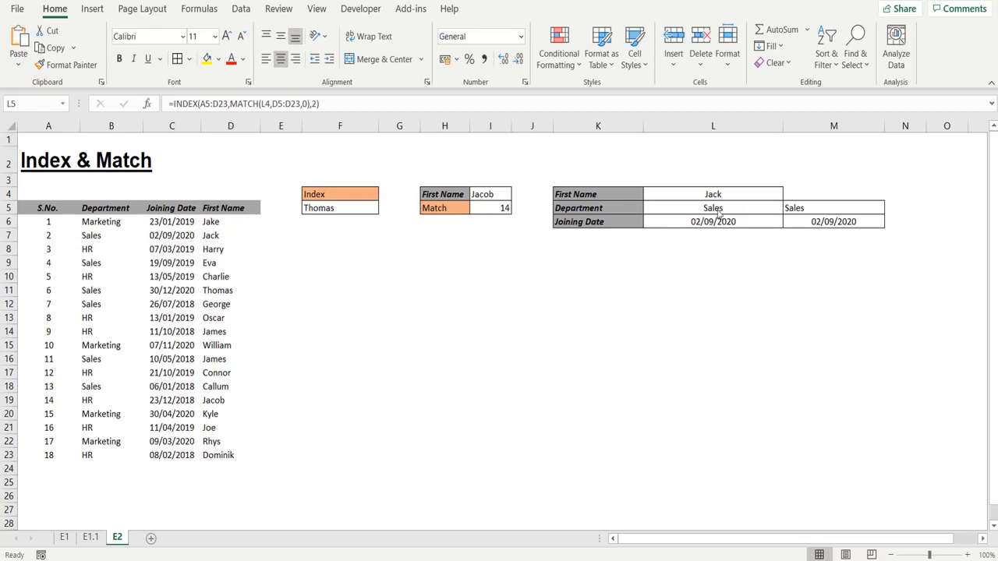
Step: Replace the column number in the L5 INDEX formula with a nested MATCH that uses K5 as its lookup value
{"action": "left_click", "coordinate": [719, 214]}
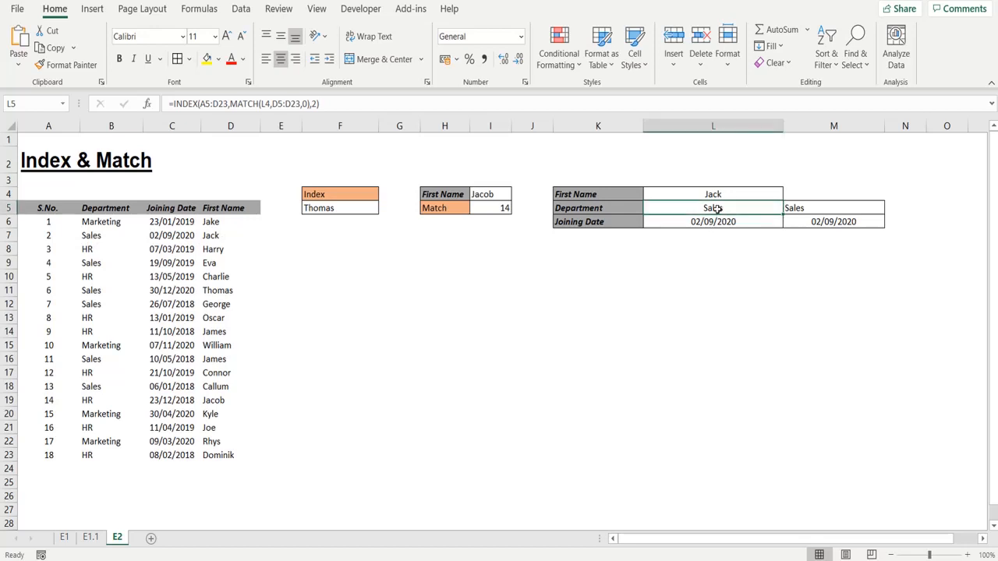
{"action": "left_click", "coordinate": [313, 104]}
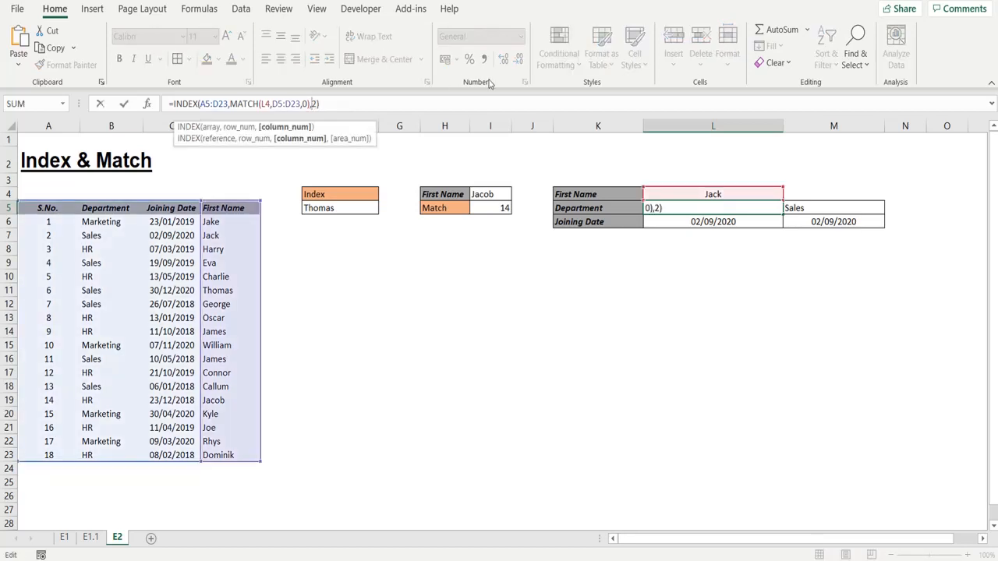
{"action": "key", "text": "Delete"}
{"action": "type", "text": "match"}
{"action": "key", "text": "Tab"}
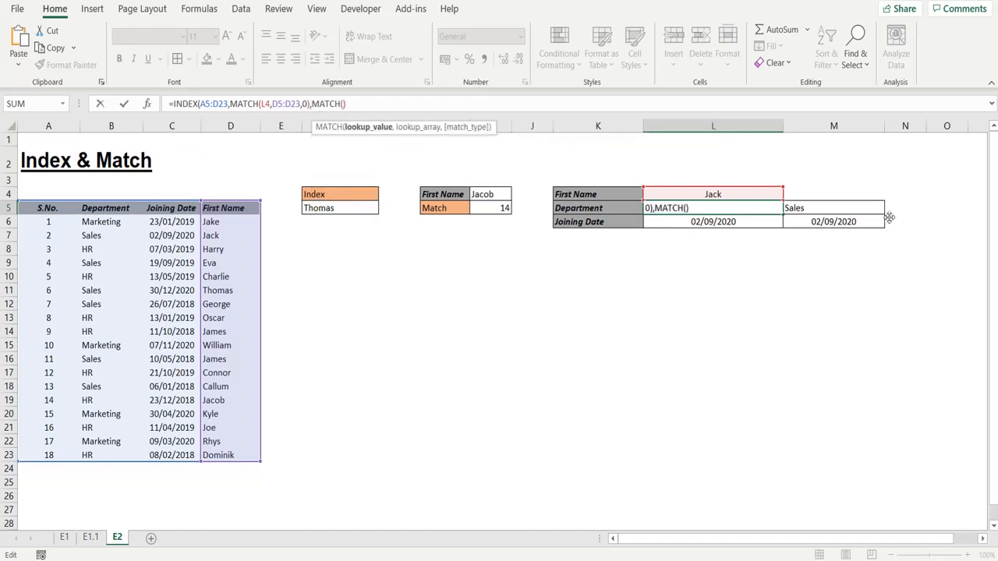
{"action": "left_click", "coordinate": [579, 207]}
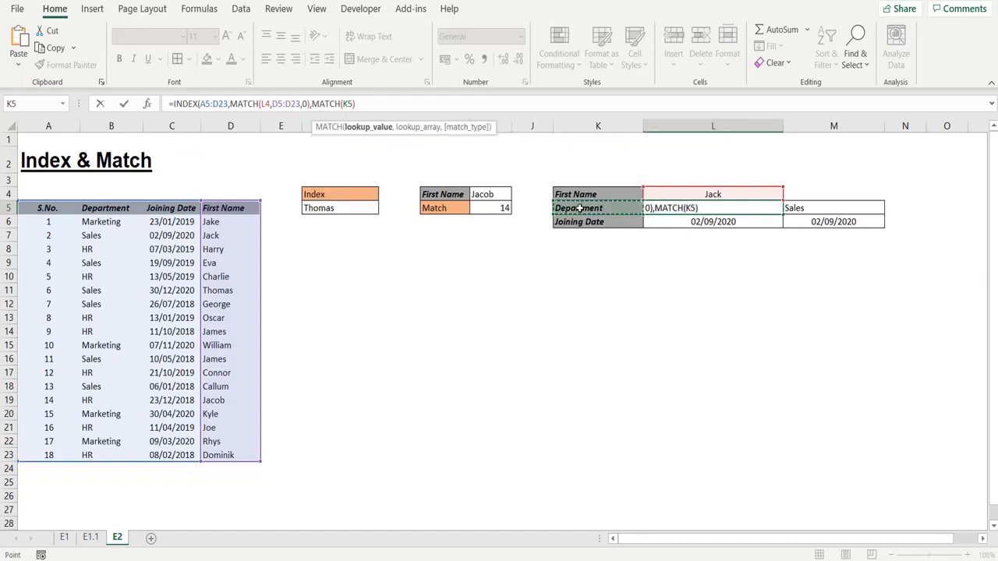
{"action": "type", "text": ","}
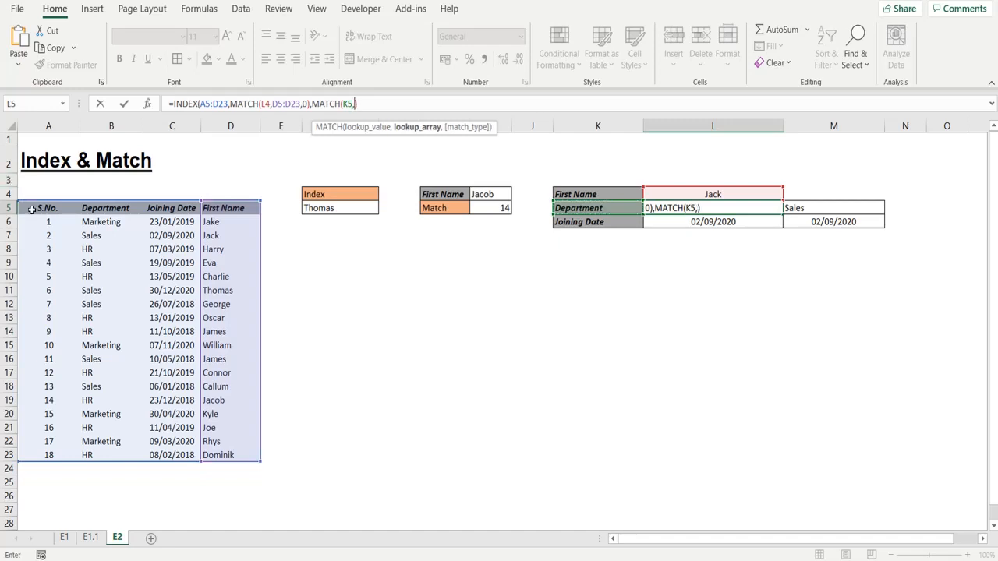
Step: Complete the nested MATCH in L5 with the header row A5:D5 as lookup array and 0 for exact match
{"action": "left_click_drag", "start_coordinate": [31, 208], "coordinate": [229, 208]}
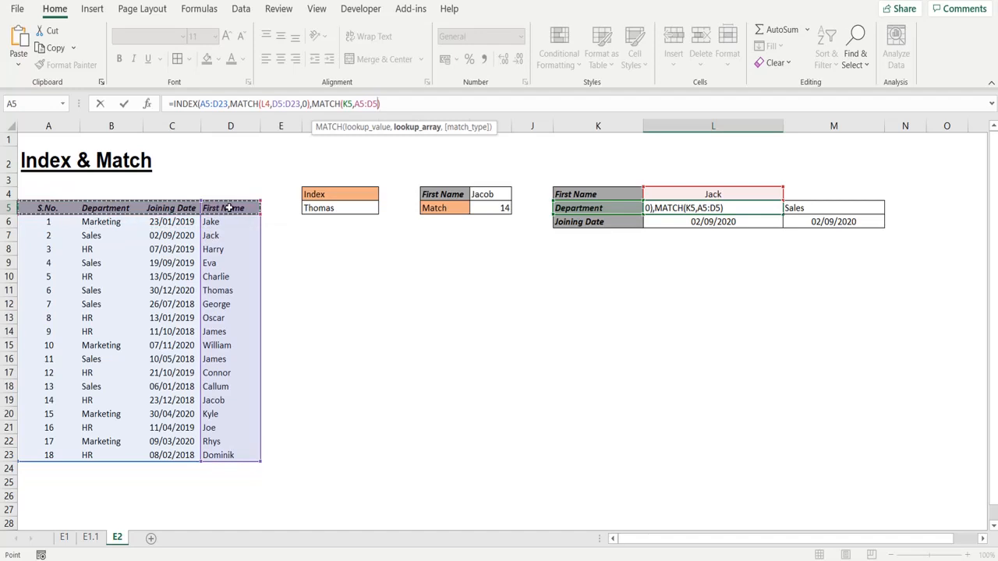
{"action": "type", "text": ","}
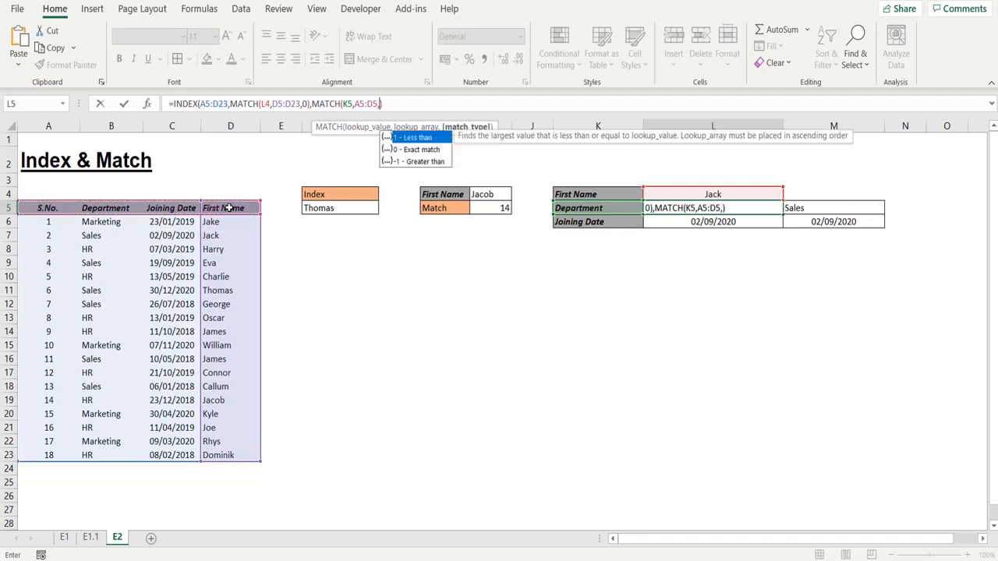
{"action": "type", "text": "0"}
{"action": "type", "text": "),3"}
{"action": "type", "text": ")"}
{"action": "key", "text": "Return"}
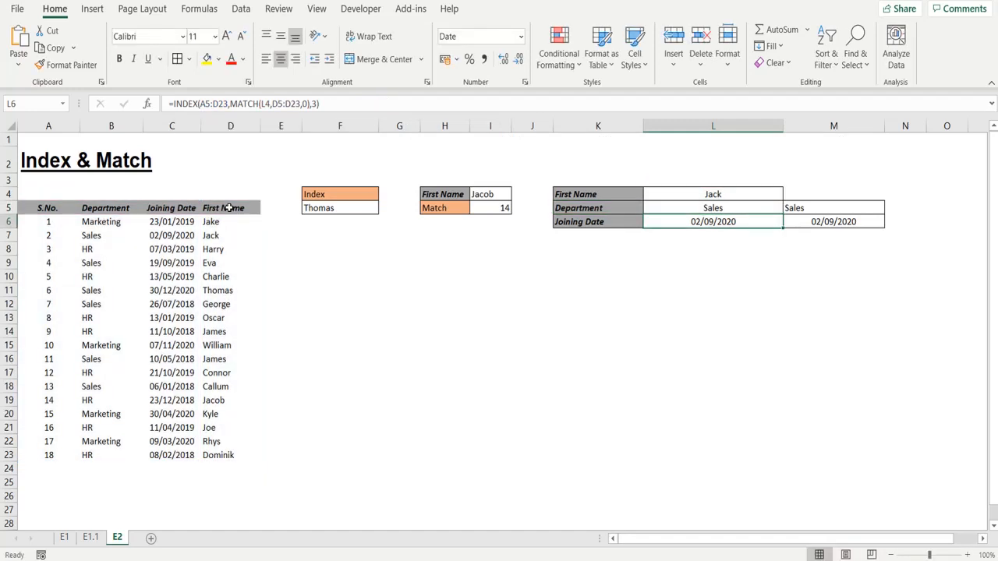
Step: Clear the old lookup formulas from L6, M5 and M6
{"action": "left_click", "coordinate": [823, 212], "text": "ctrl"}
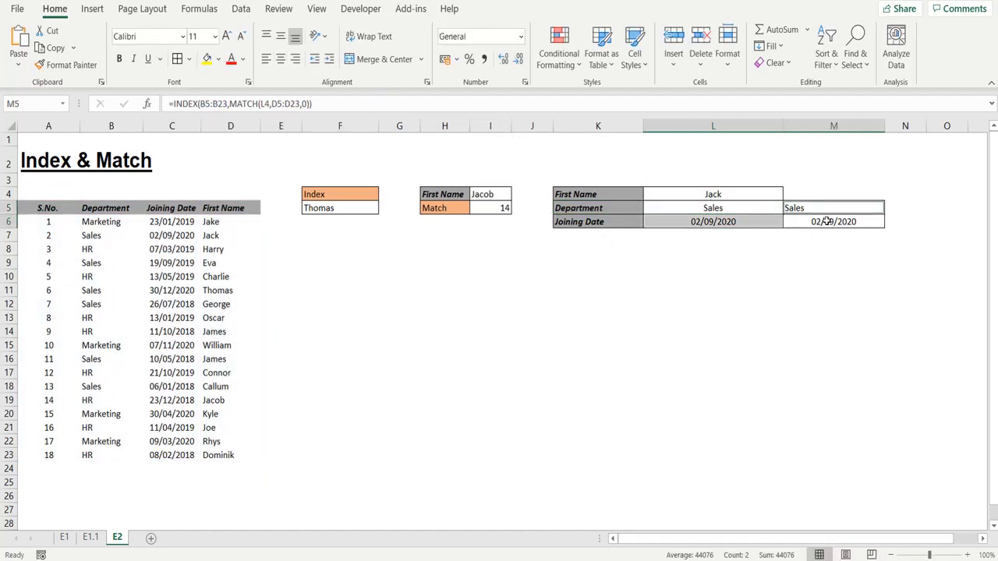
{"action": "left_click", "coordinate": [826, 221], "text": "ctrl"}
{"action": "key", "text": "Delete"}
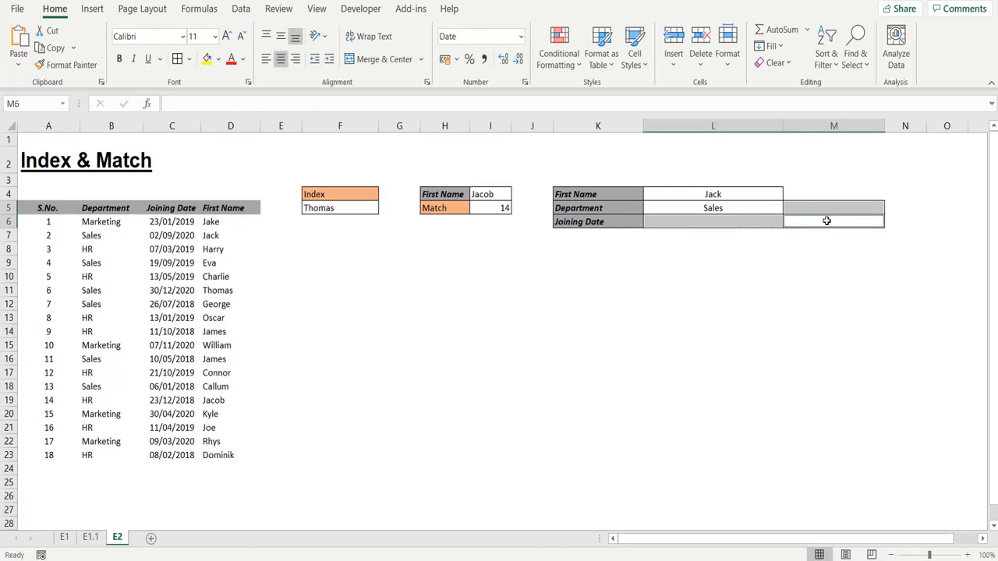
Step: Try to copy the L5 formula with its relative references into L6, and clear the pasted formula
{"action": "left_click", "coordinate": [696, 208]}
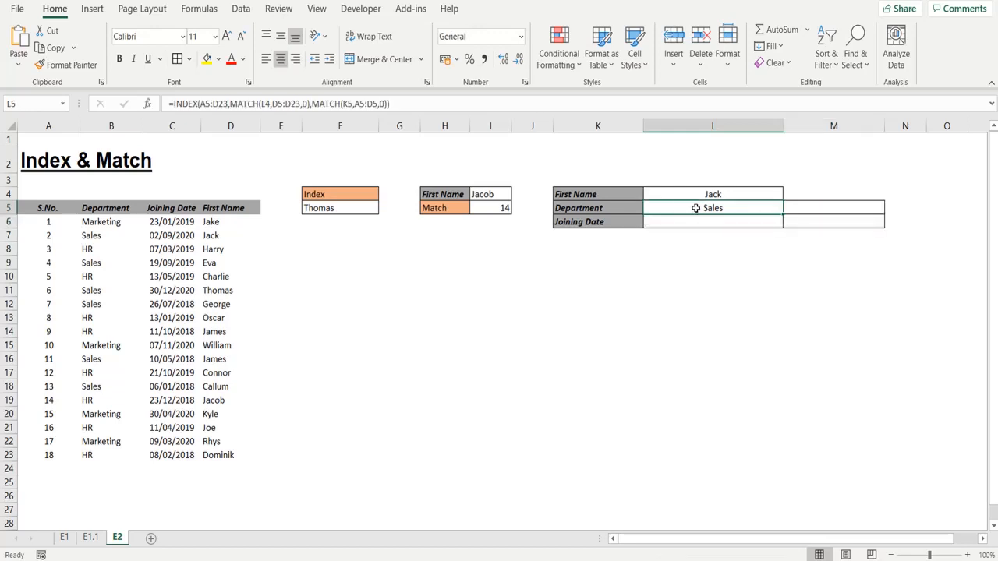
{"action": "key", "text": "ctrl+c"}
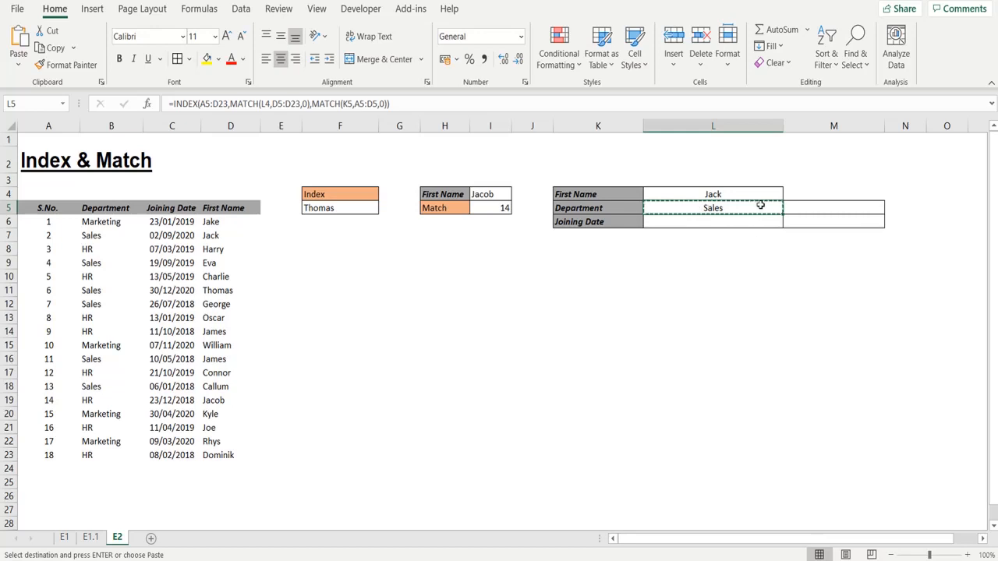
{"action": "left_click", "coordinate": [709, 222]}
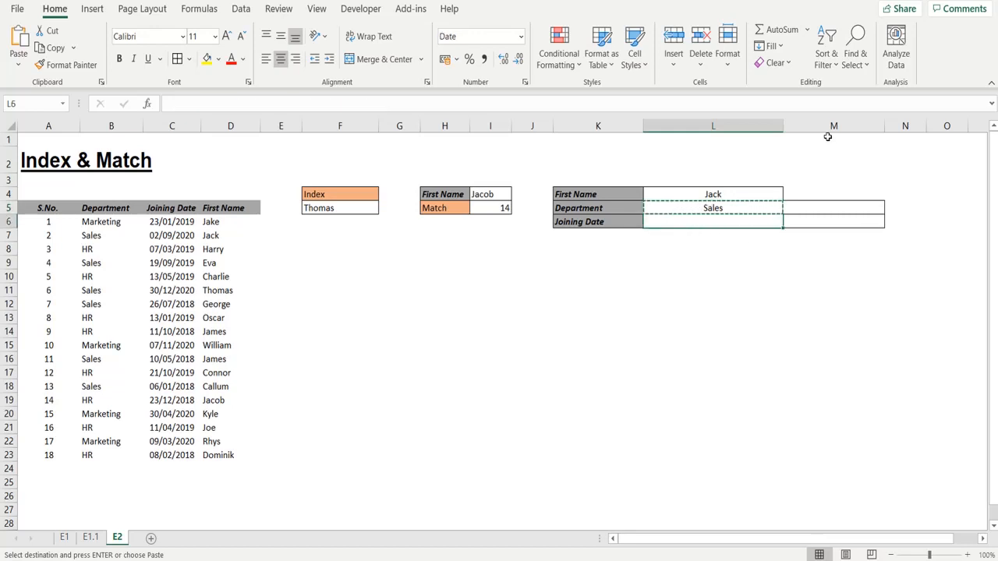
{"action": "key", "text": "ctrl+v"}
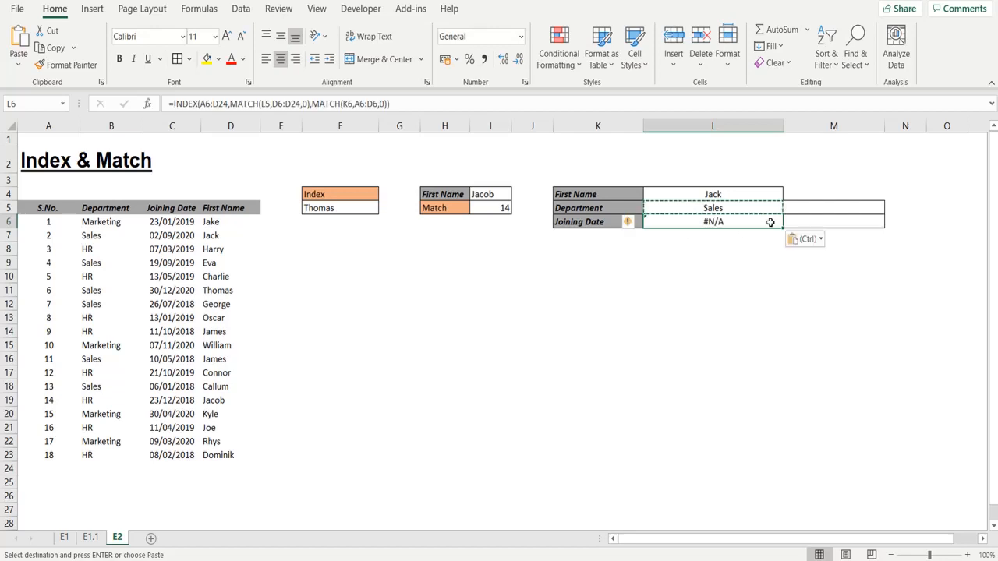
{"action": "key", "text": "Up"}
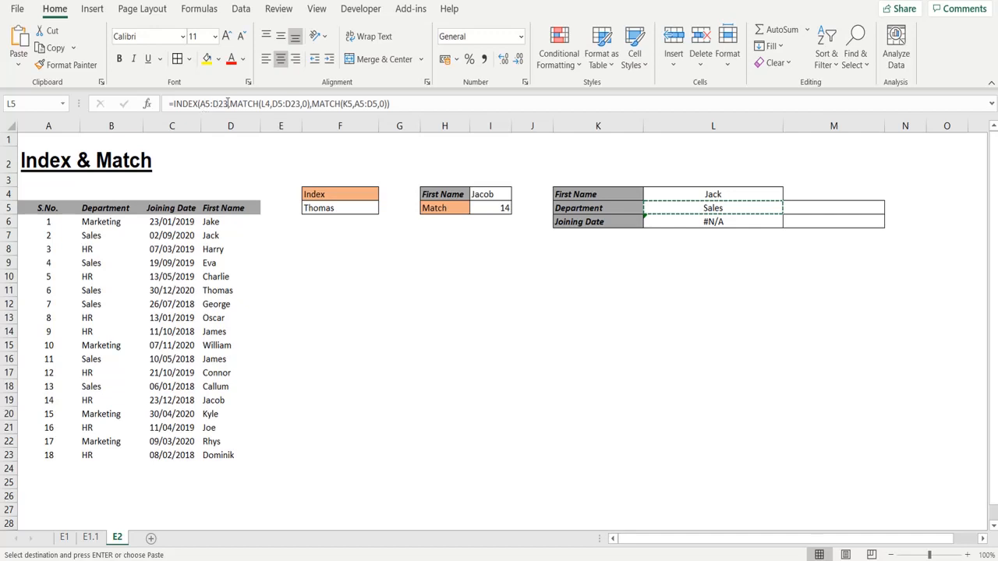
{"action": "left_click", "coordinate": [739, 219]}
{"action": "key", "text": "ctrl+v"}
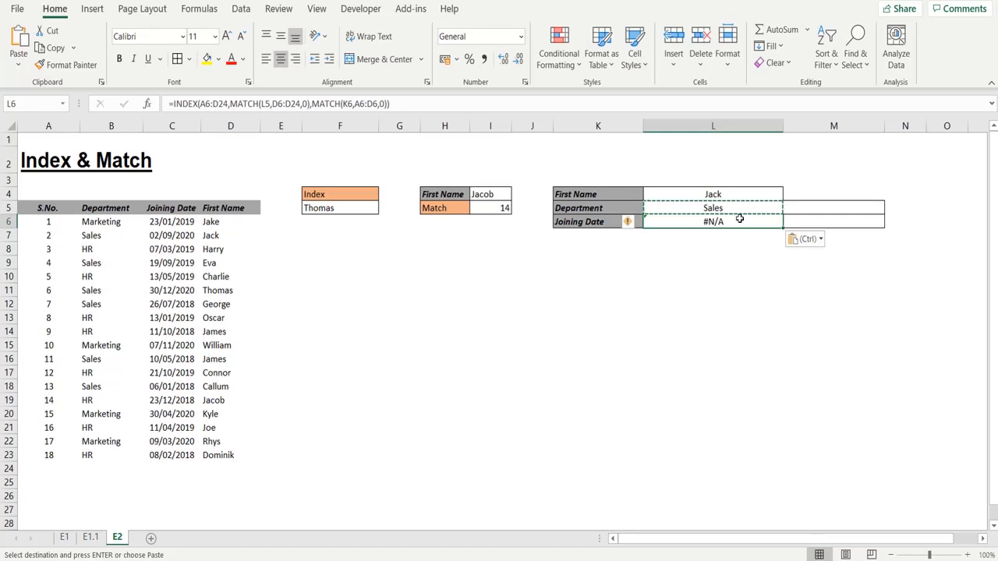
{"action": "key", "text": "Delete"}
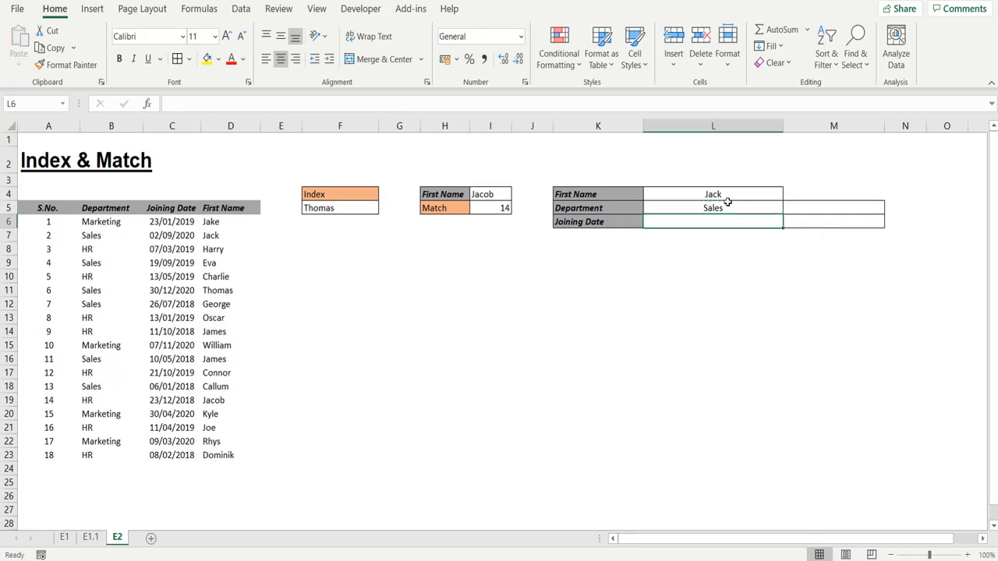
Step: In the L5 formula, make the INDEX array $A$5:$D$23 and the first MATCH lookup array $D$5:$D$23 absolute
{"action": "left_click", "coordinate": [725, 202]}
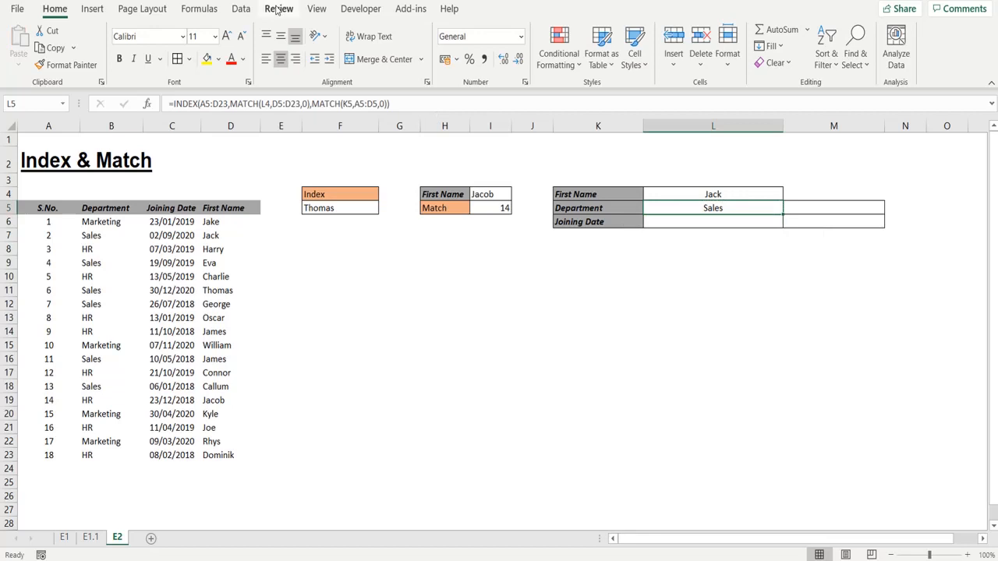
{"action": "left_click", "coordinate": [205, 106]}
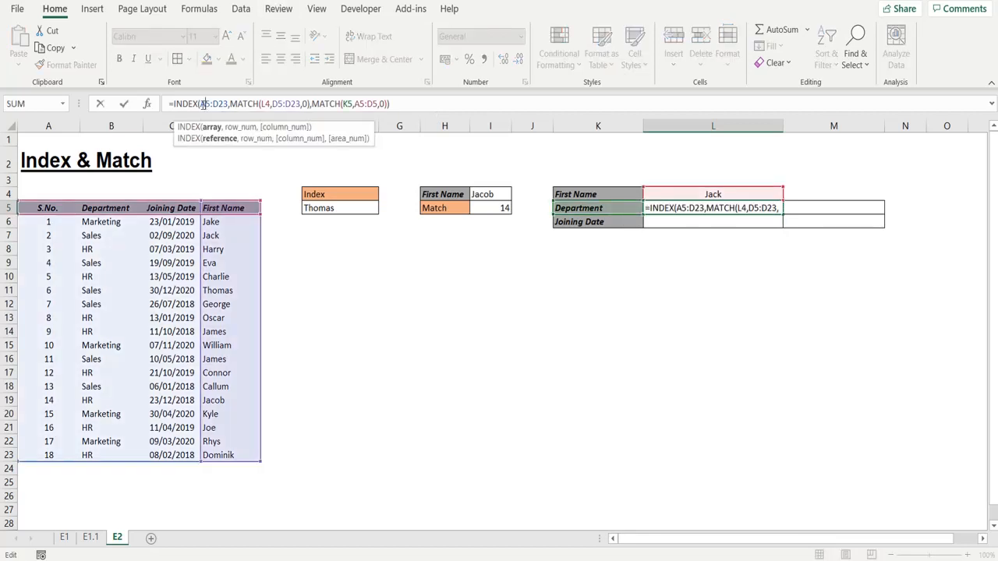
{"action": "left_click_drag", "start_coordinate": [201, 105], "coordinate": [226, 102]}
{"action": "key", "text": "F4"}
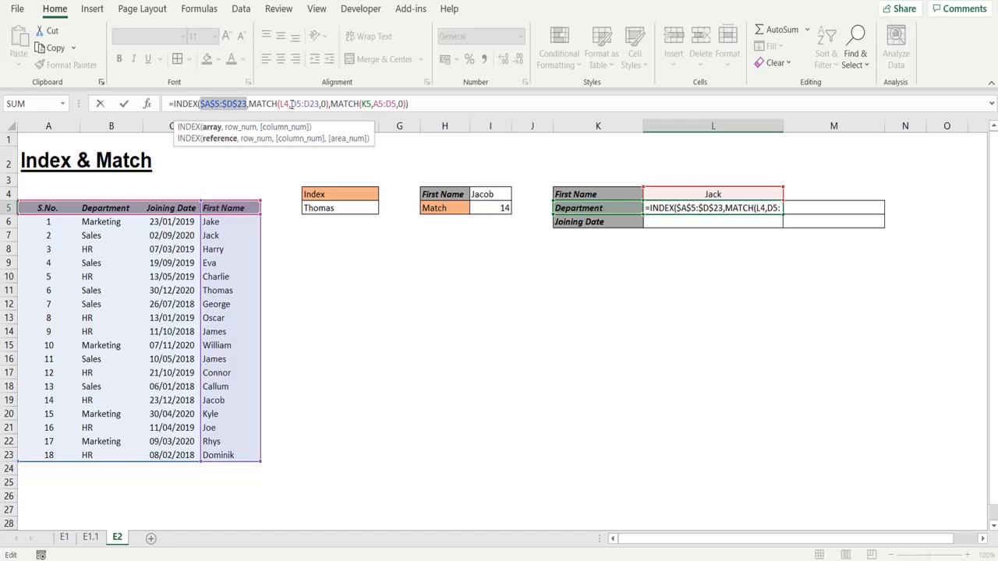
{"action": "left_click_drag", "start_coordinate": [292, 103], "coordinate": [319, 104]}
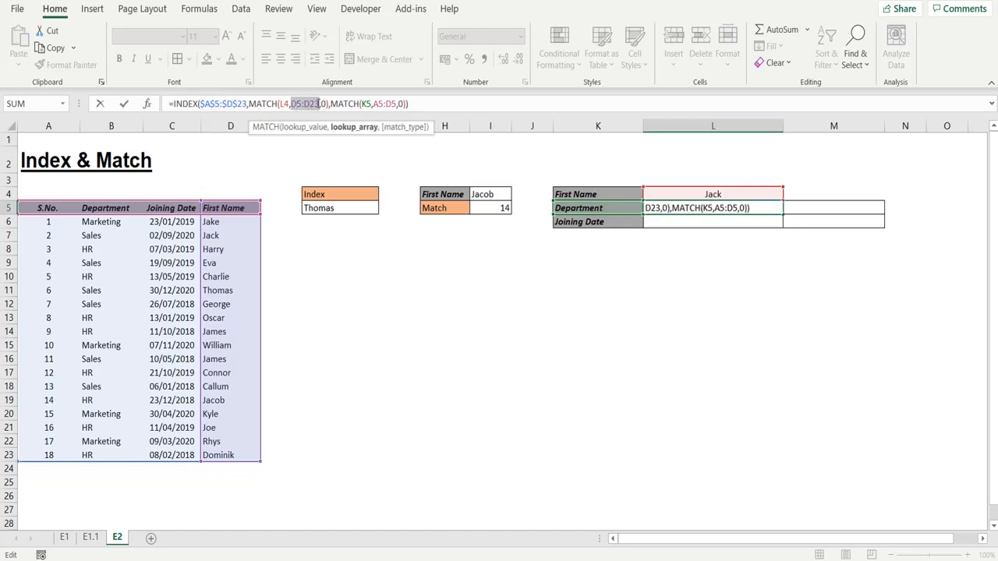
{"action": "key", "text": "F4"}
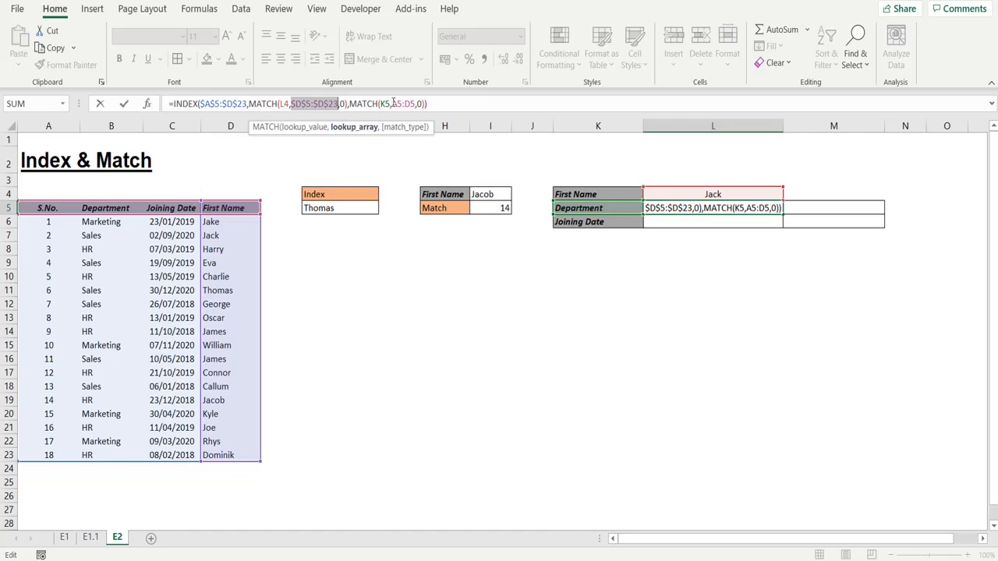
Step: Make the header range $A$5:$D$5 and the lookup value $L$4 absolute in L5, leaving K5 relative, and enter the formula
{"action": "left_click_drag", "start_coordinate": [391, 104], "coordinate": [415, 104]}
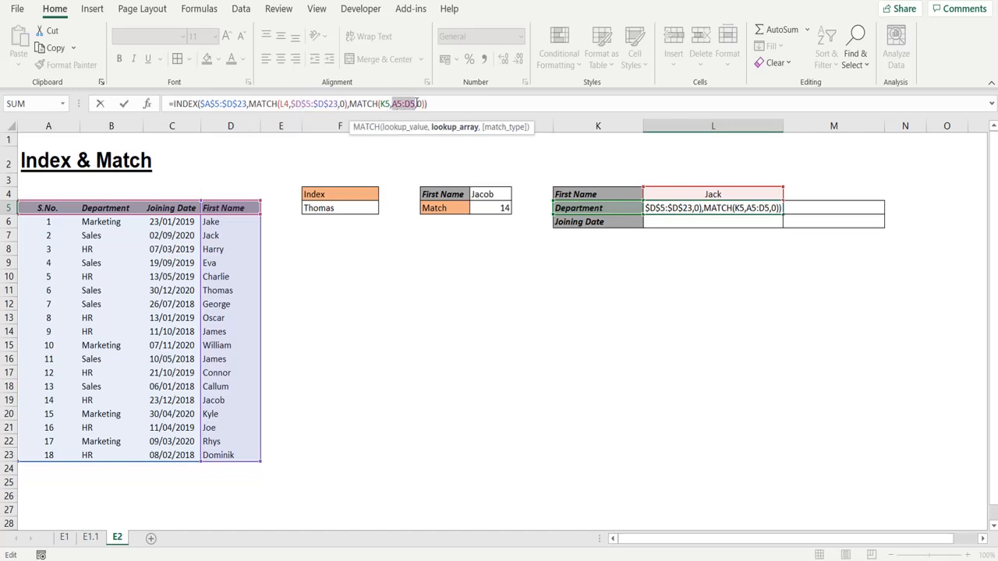
{"action": "key", "text": "F4"}
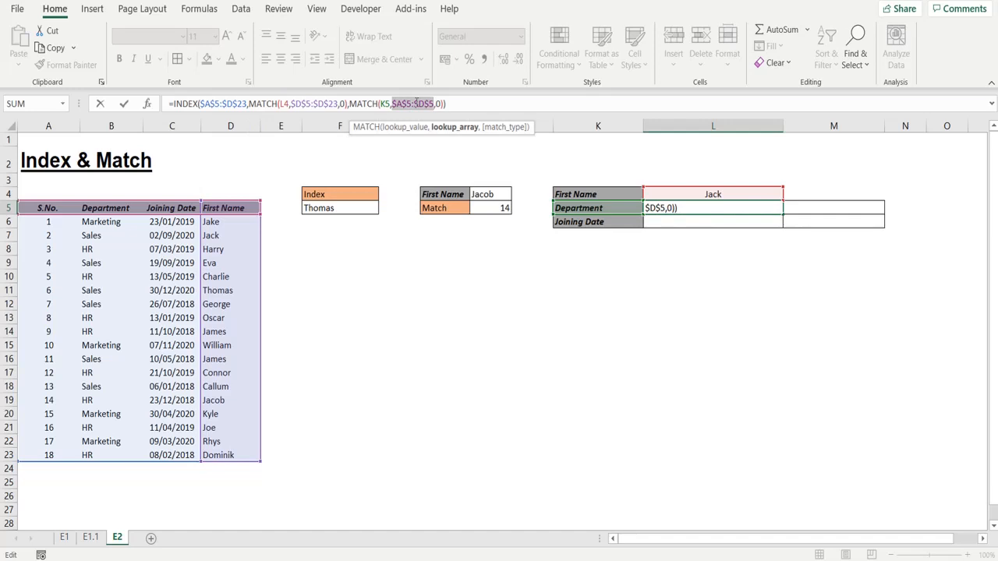
{"action": "left_click", "coordinate": [384, 104]}
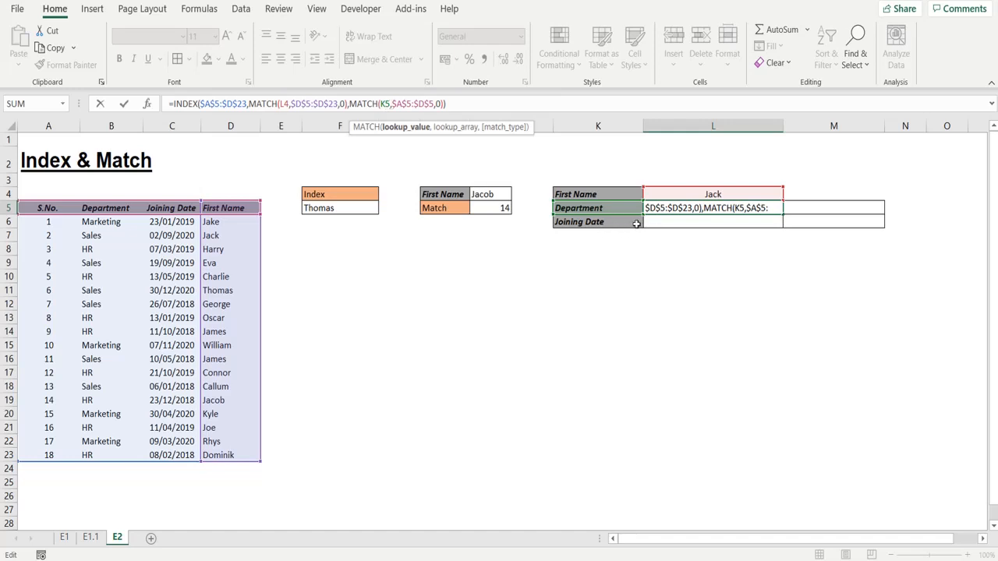
{"action": "left_click", "coordinate": [284, 104]}
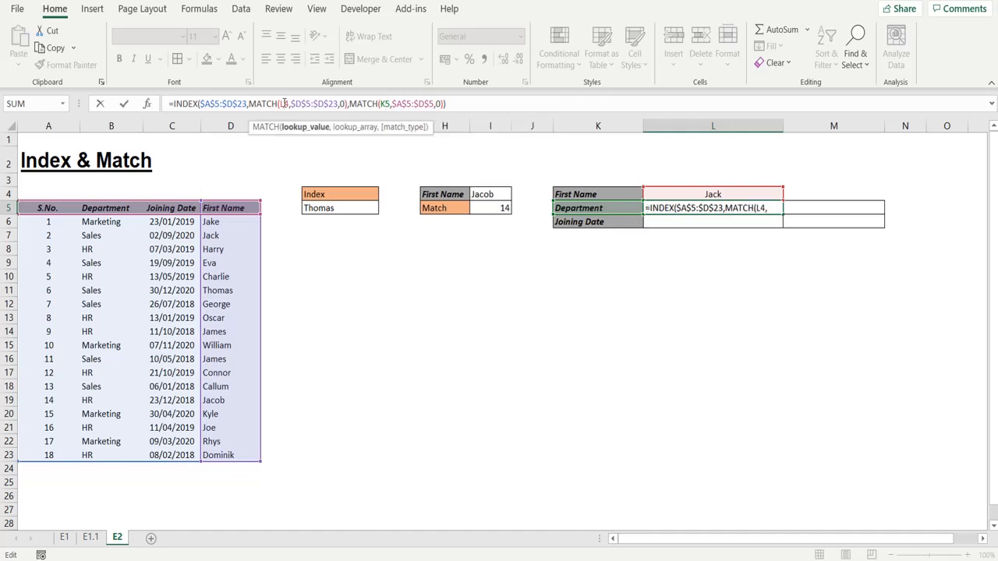
{"action": "key", "text": "F4"}
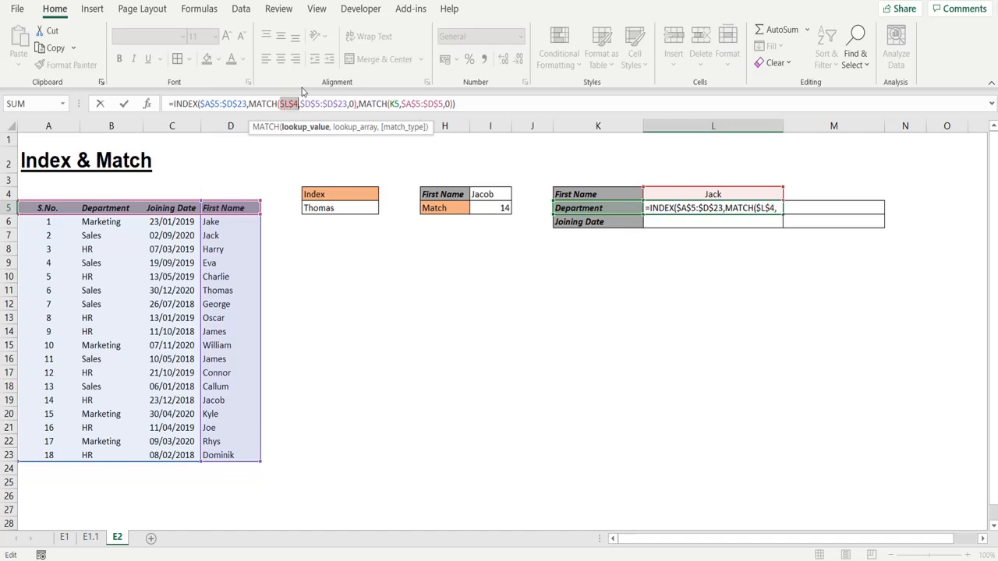
{"action": "key", "text": "Return"}
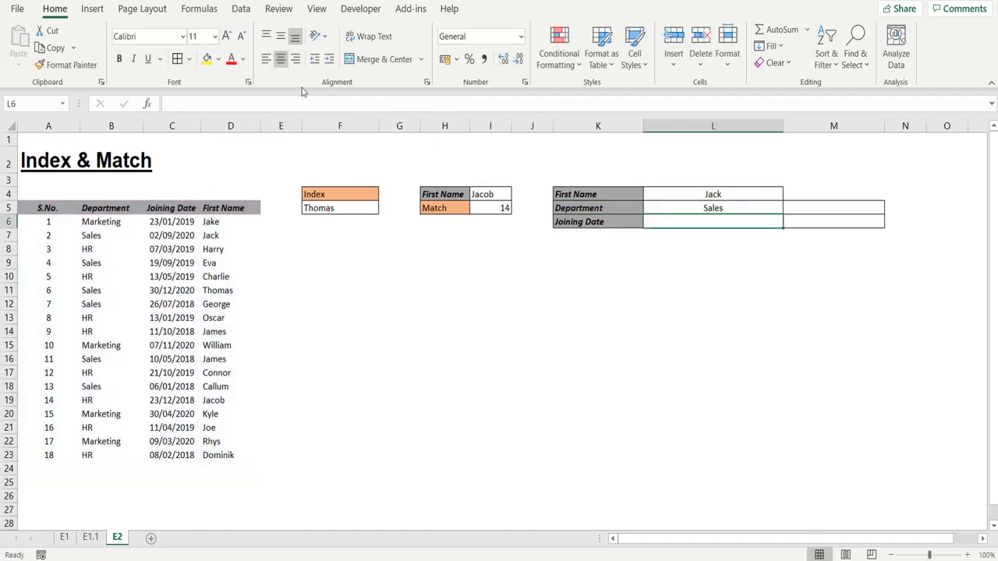
Step: Copy the L5 formula with its absolute references into the Joining Date cell L6
{"action": "left_click", "coordinate": [670, 204]}
{"action": "key", "text": "ctrl+c"}
{"action": "left_click", "coordinate": [680, 222]}
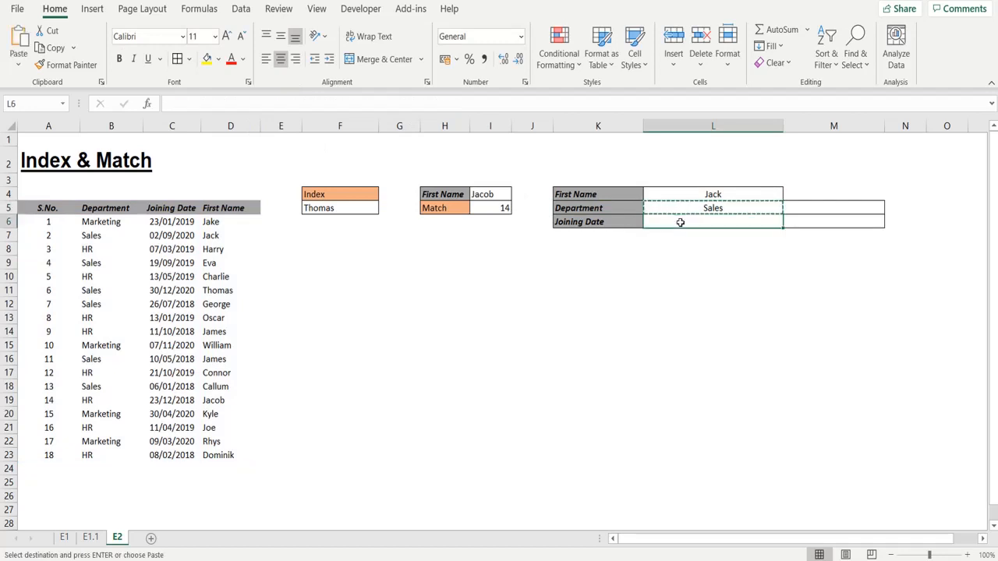
{"action": "key", "text": "ctrl+v"}
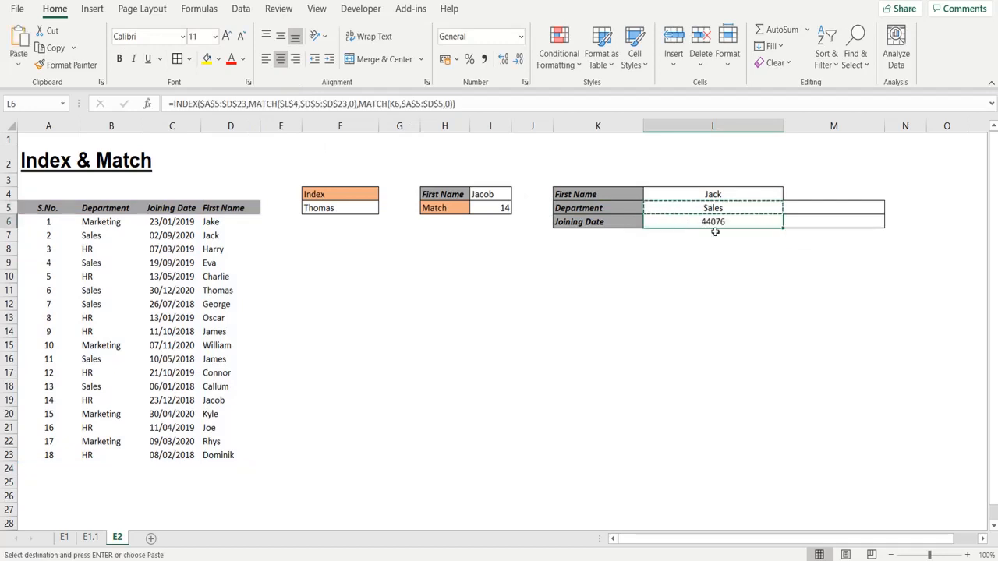
Step: Format L6 as a date with the type 14/03/2012
{"action": "key", "text": "ctrl+1"}
{"action": "left_click", "coordinate": [346, 185]}
{"action": "left_click", "coordinate": [456, 200]}
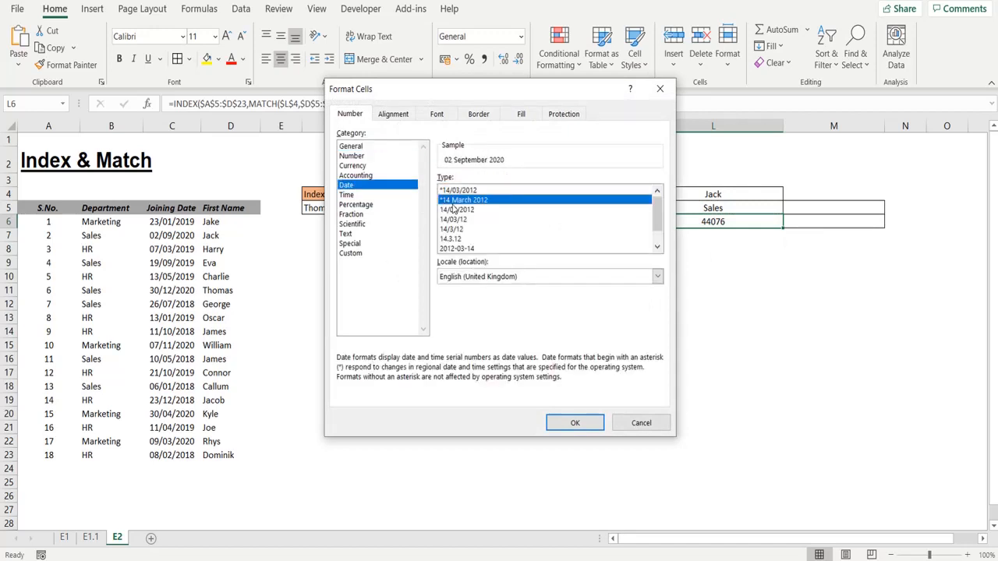
{"action": "left_click", "coordinate": [456, 210]}
{"action": "left_click", "coordinate": [573, 426]}
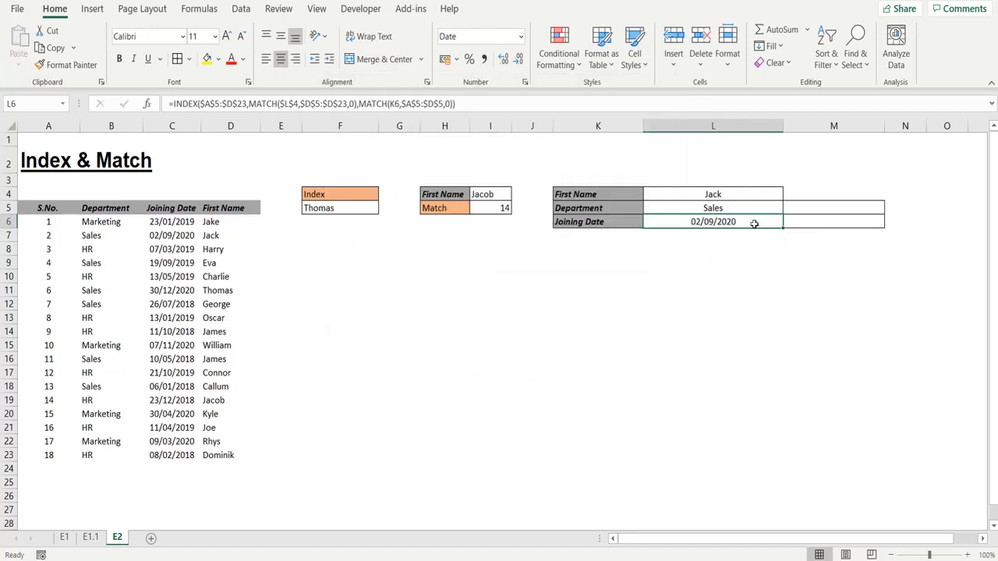
Step: Clear the First Name cell L4 and give it list data validation with the source =$D$6:$D$23
{"action": "left_click", "coordinate": [752, 197]}
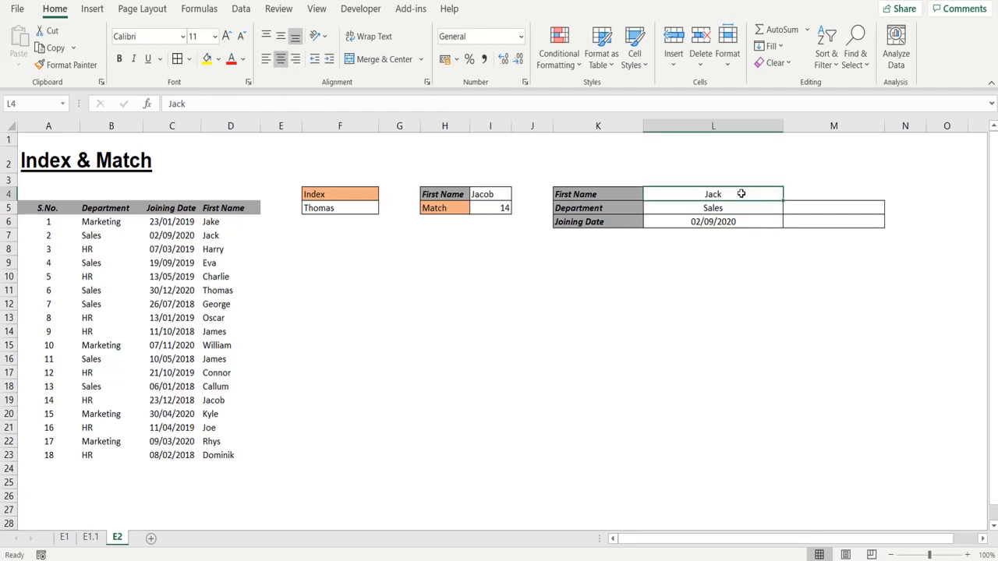
{"action": "key", "text": "Delete"}
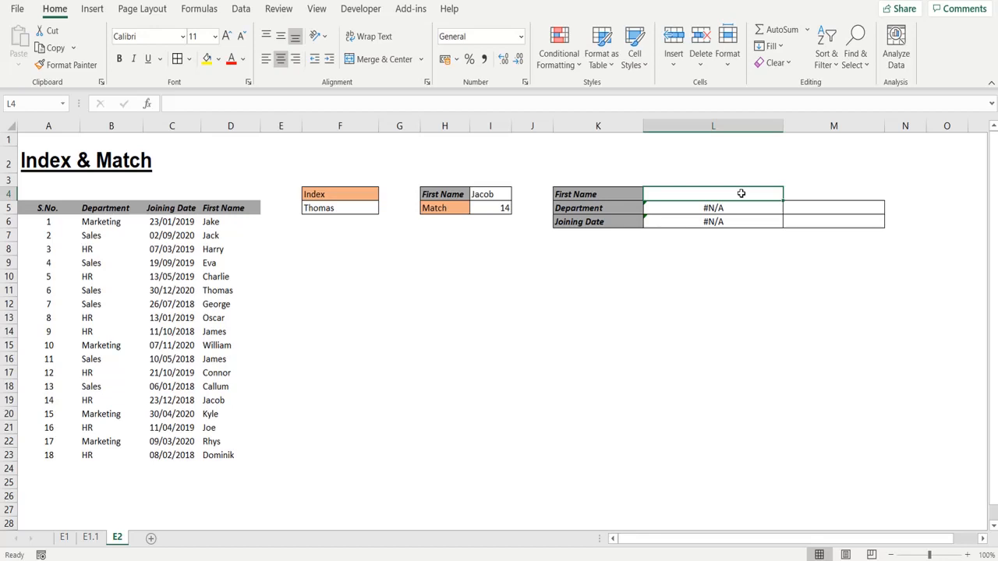
{"action": "left_click", "coordinate": [239, 14]}
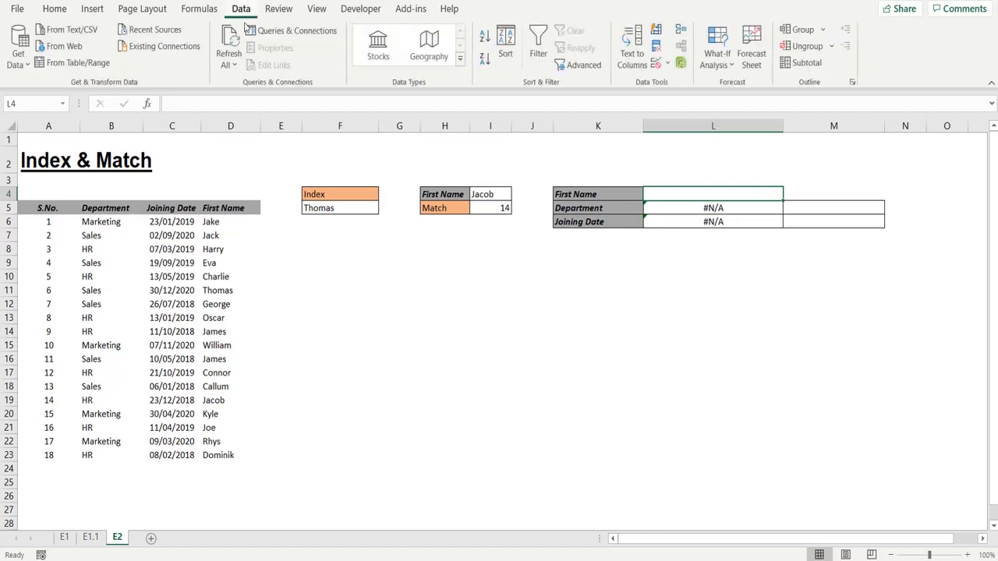
{"action": "left_click", "coordinate": [666, 64]}
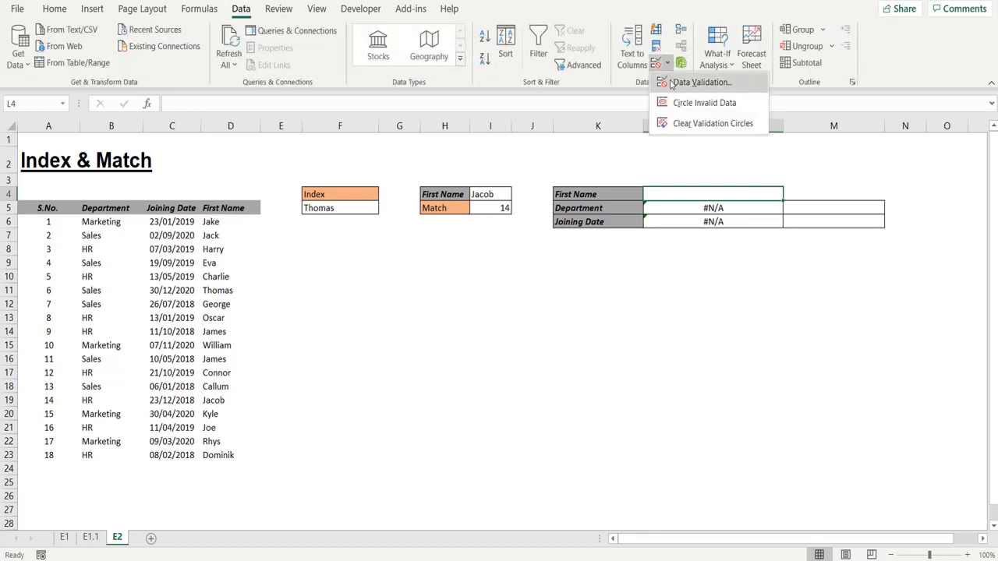
{"action": "left_click", "coordinate": [671, 83]}
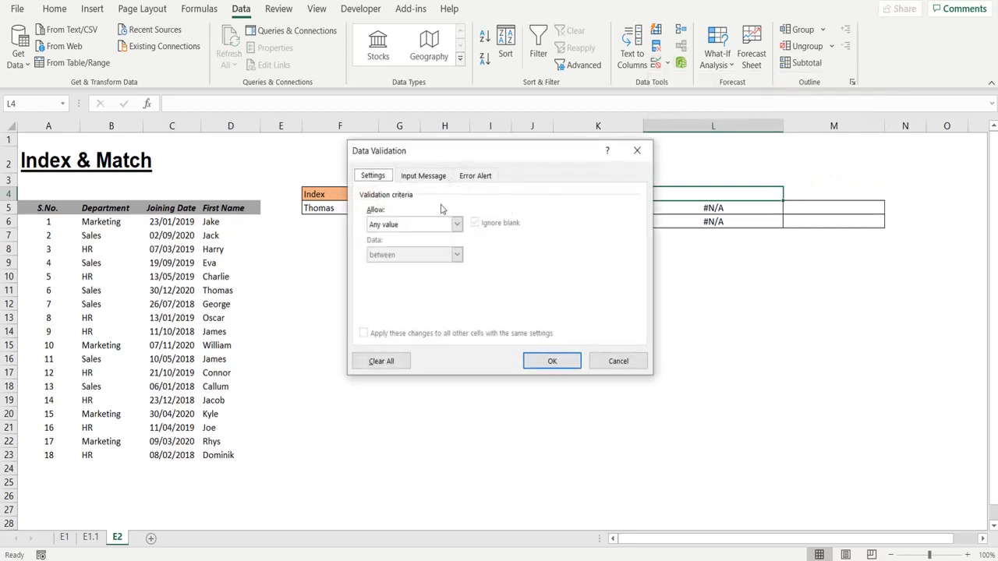
{"action": "left_click", "coordinate": [456, 223]}
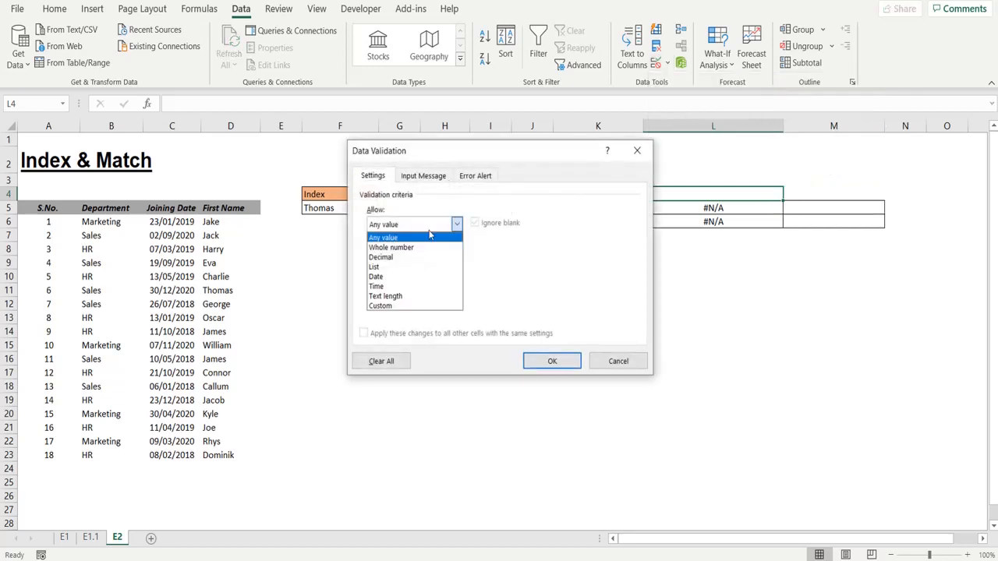
{"action": "left_click", "coordinate": [393, 268]}
{"action": "left_click", "coordinate": [382, 284]}
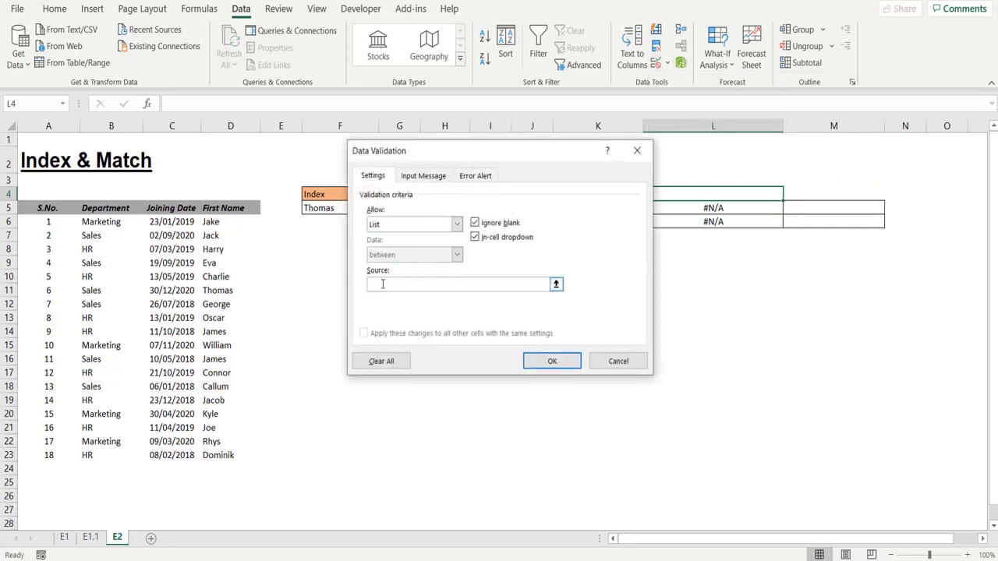
{"action": "type", "text": "="}
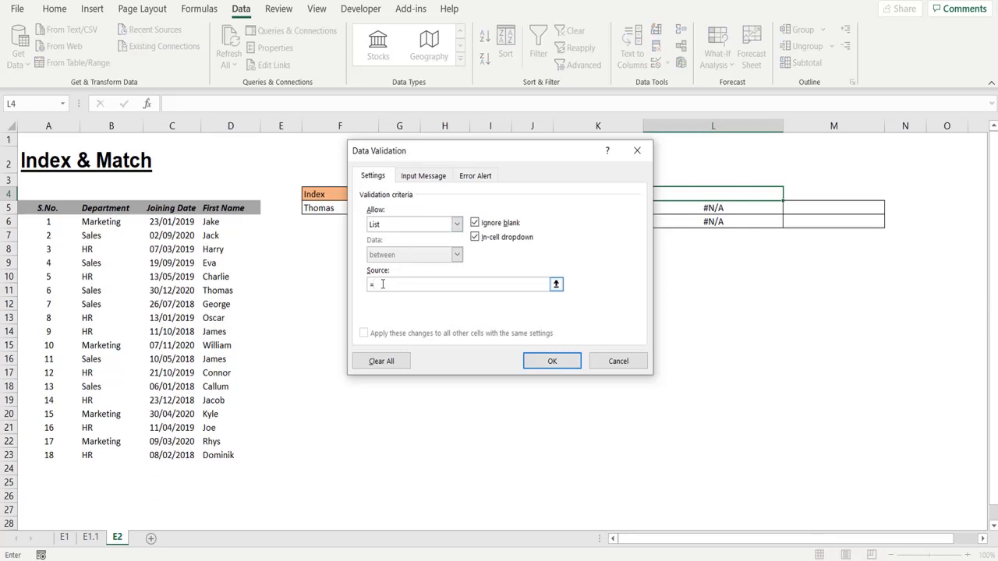
{"action": "left_click_drag", "start_coordinate": [212, 222], "coordinate": [206, 455]}
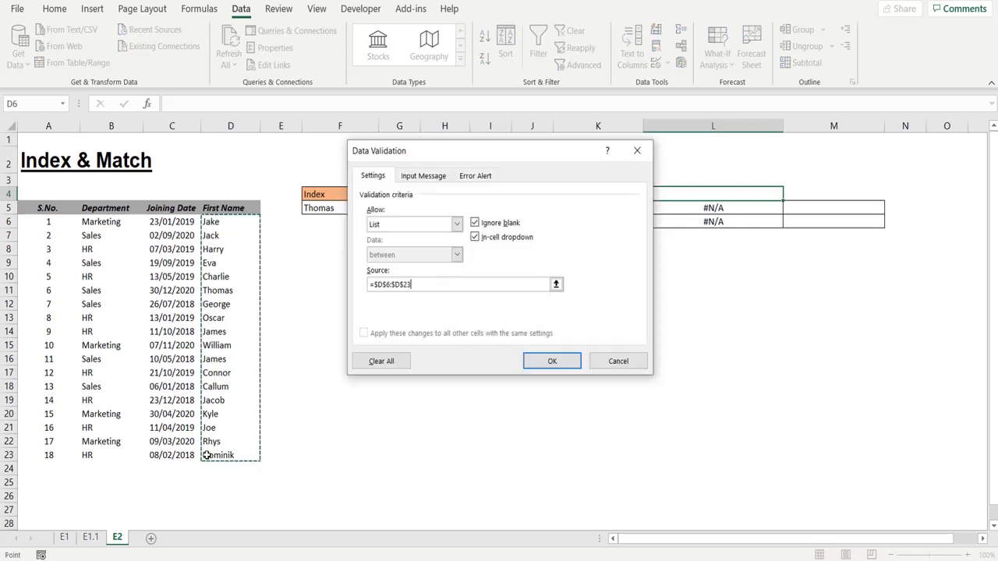
{"action": "left_click", "coordinate": [551, 362]}
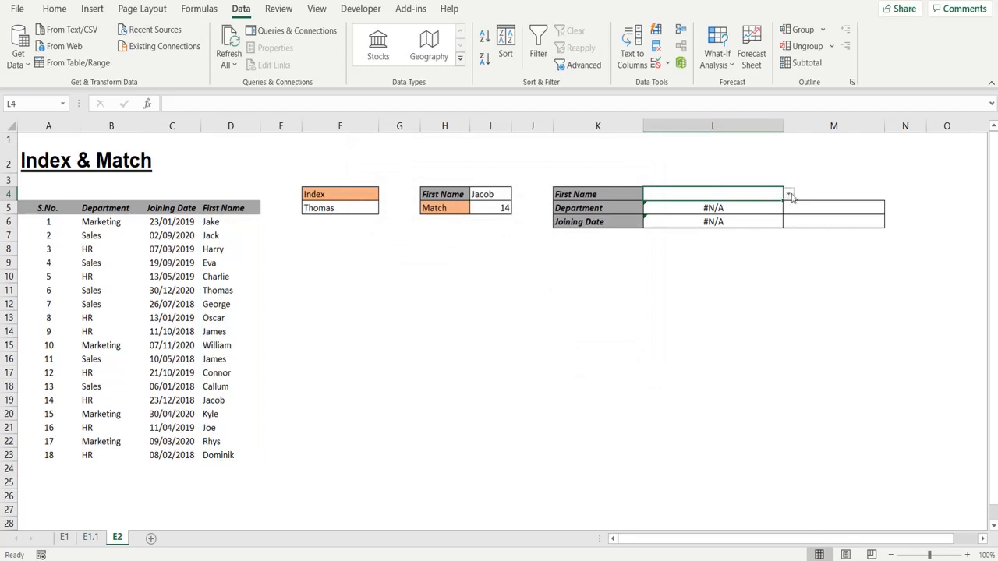
Step: Test the lookups by choosing the first names of S.No. 5, 10 and finally 15 from the validation list in L4
{"action": "left_click", "coordinate": [789, 195]}
{"action": "mouse_move", "coordinate": [785, 224]}
{"action": "left_mouse_down"}
{"action": "mouse_move", "coordinate": [790, 248]}
{"action": "mouse_move", "coordinate": [785, 206]}
{"action": "left_mouse_up"}
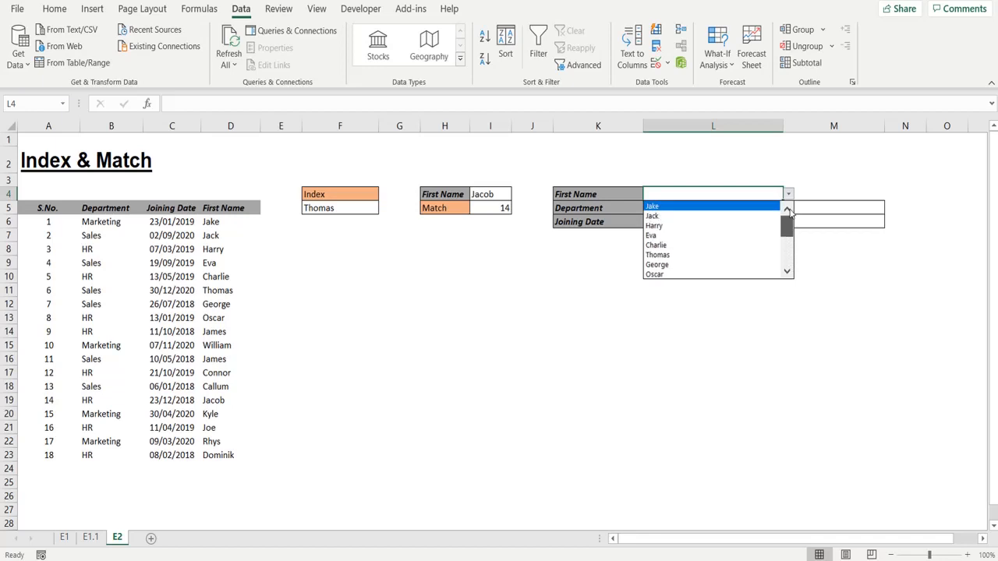
{"action": "left_click", "coordinate": [680, 245]}
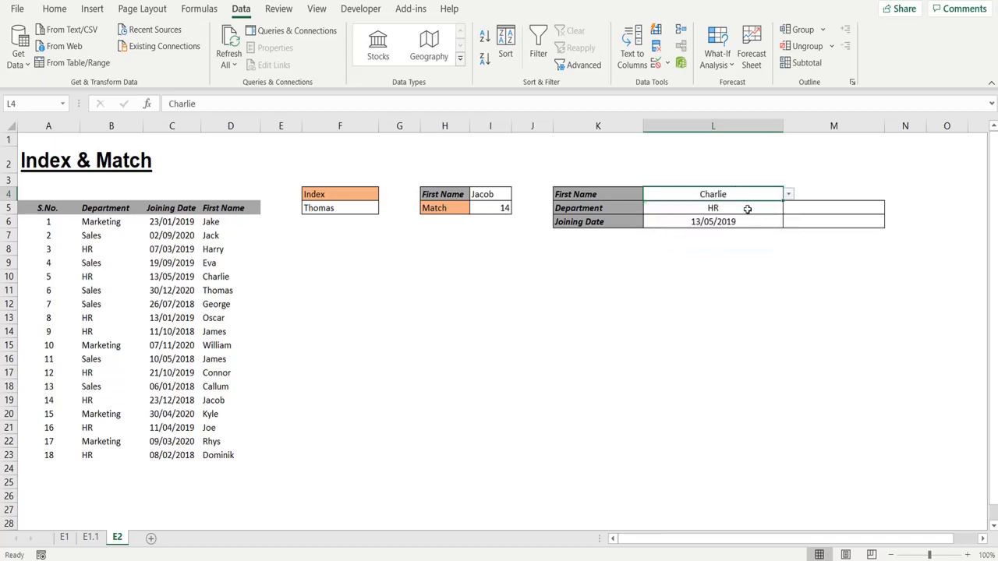
{"action": "left_click", "coordinate": [787, 194]}
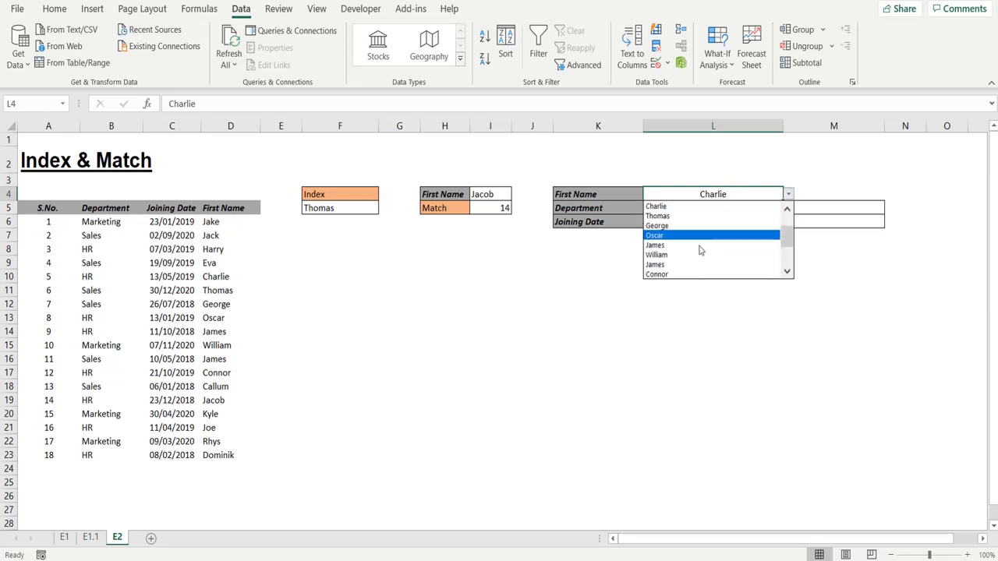
{"action": "left_click", "coordinate": [689, 255]}
{"action": "left_click", "coordinate": [787, 194]}
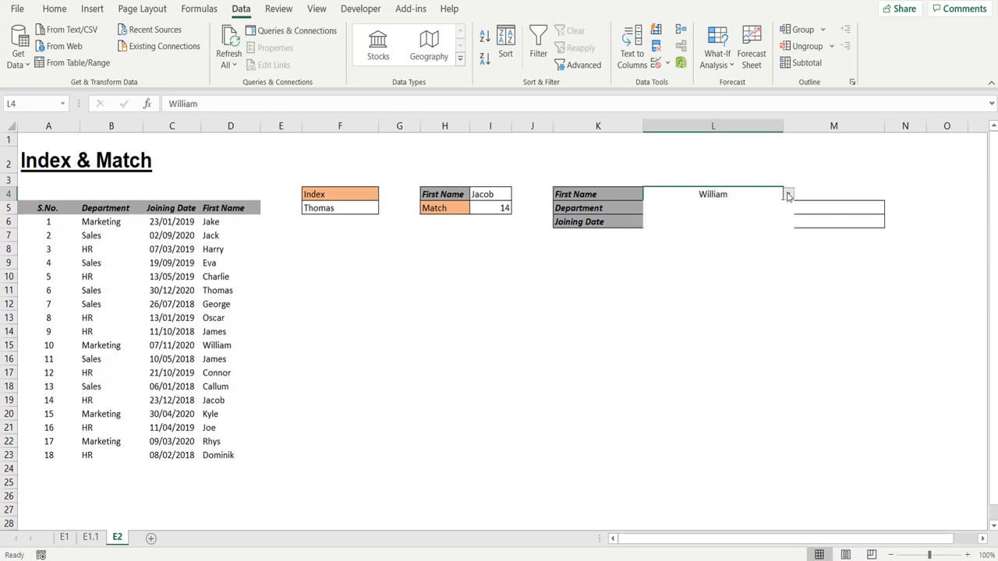
{"action": "left_click", "coordinate": [713, 257]}
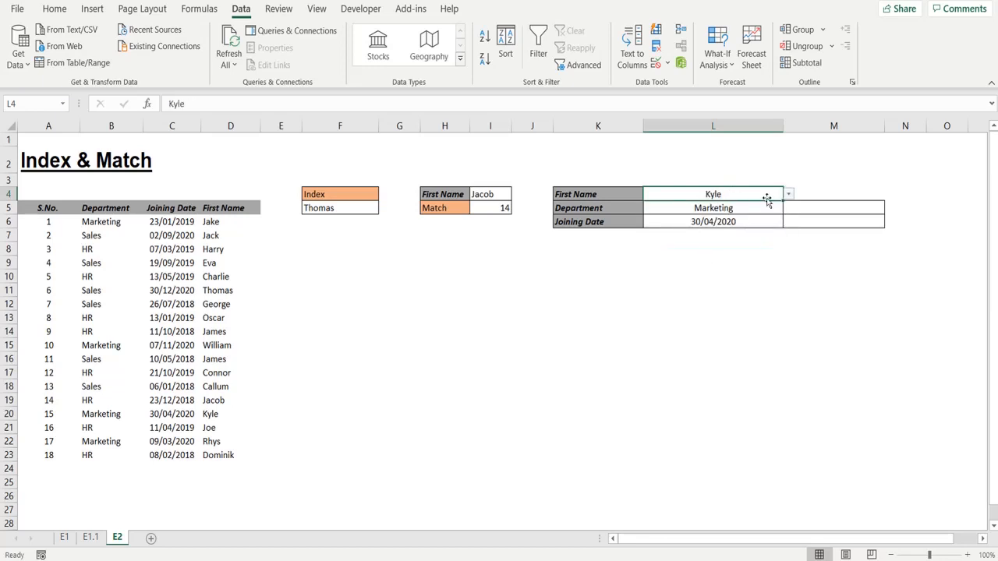